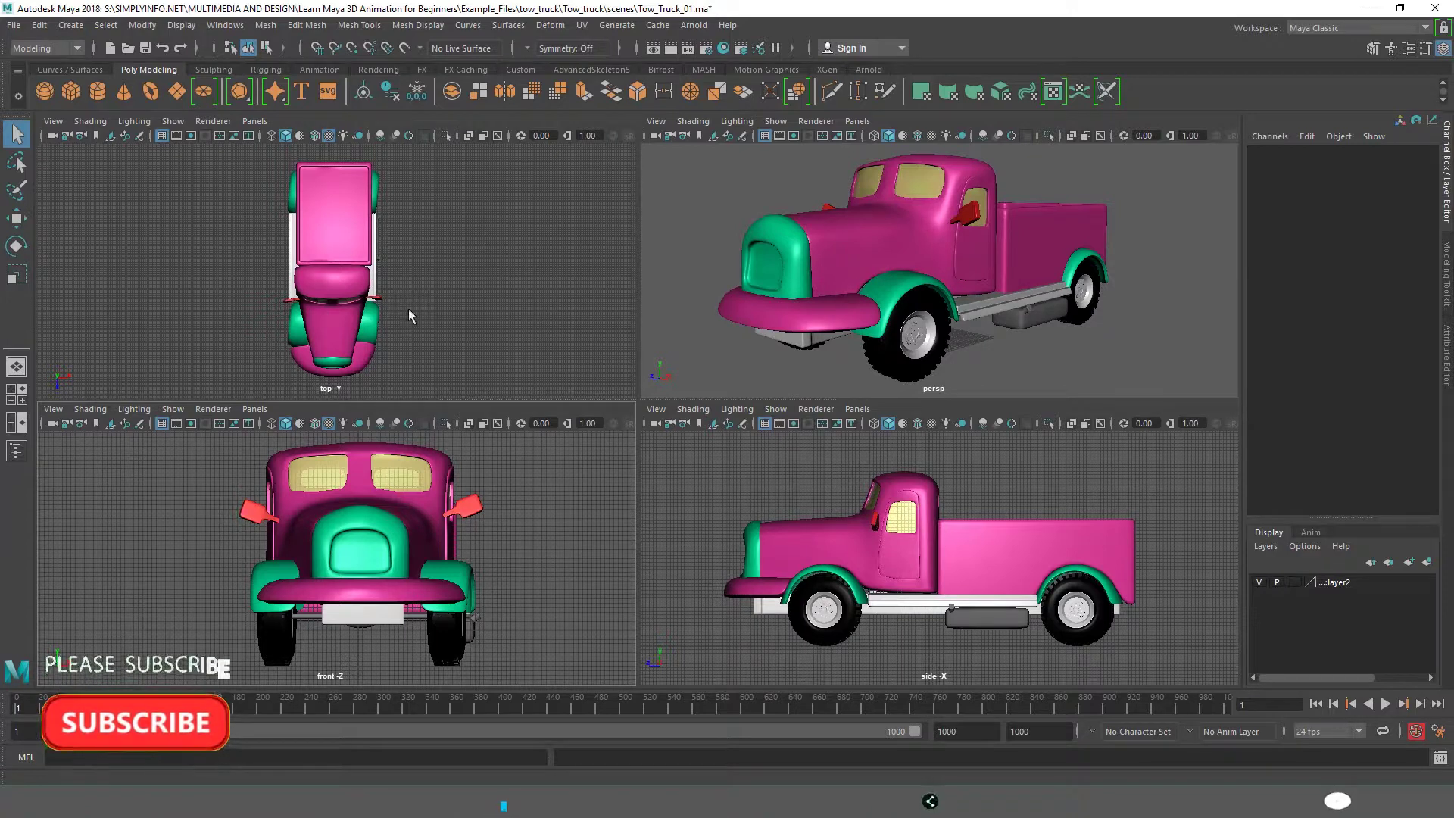
Examine the tow truck's body, wheels and bed in the perspective and side views.
{"action": "left_click", "coordinate": [914, 376]}
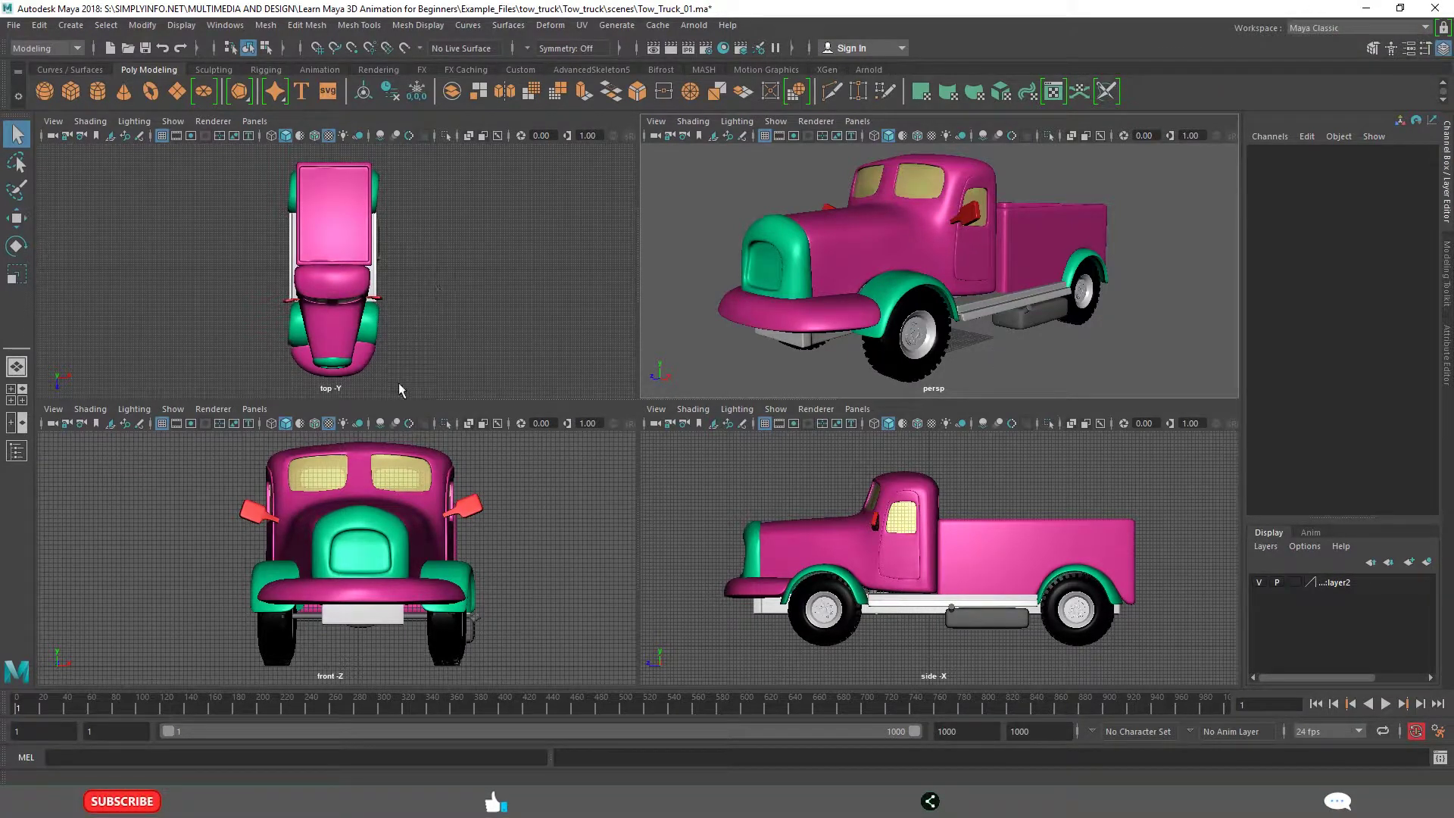
{"action": "key", "text": "space"}
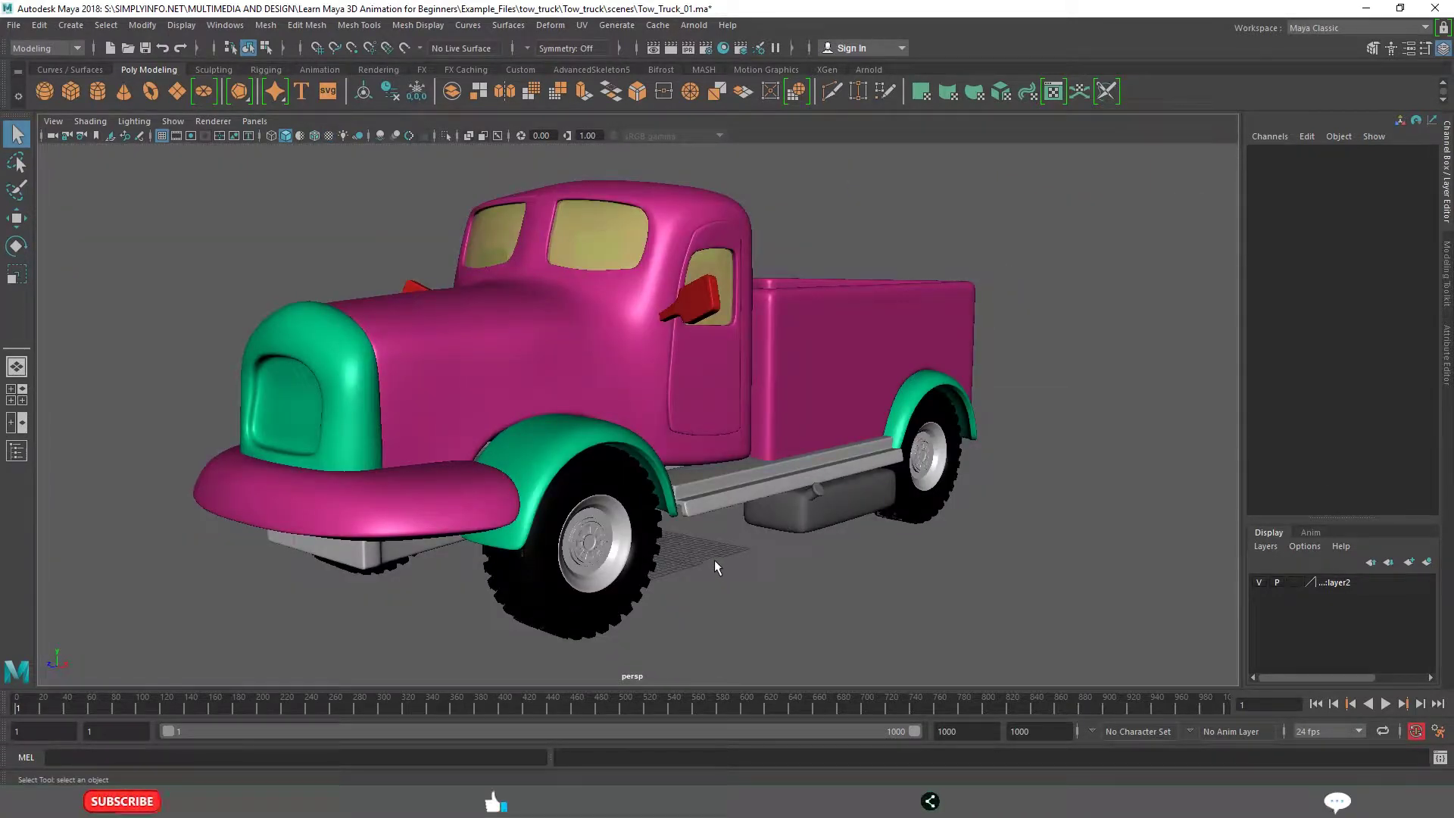
{"action": "left_click_drag", "start_coordinate": [724, 549], "coordinate": [774, 565], "text": "alt"}
{"action": "scroll", "coordinate": [772, 566], "scroll_direction": "up", "scroll_amount": 4}
{"action": "middle_click_drag", "start_coordinate": [736, 568], "coordinate": [810, 502], "text": "alt"}
{"action": "scroll", "coordinate": [810, 501], "scroll_direction": "down", "scroll_amount": 2}
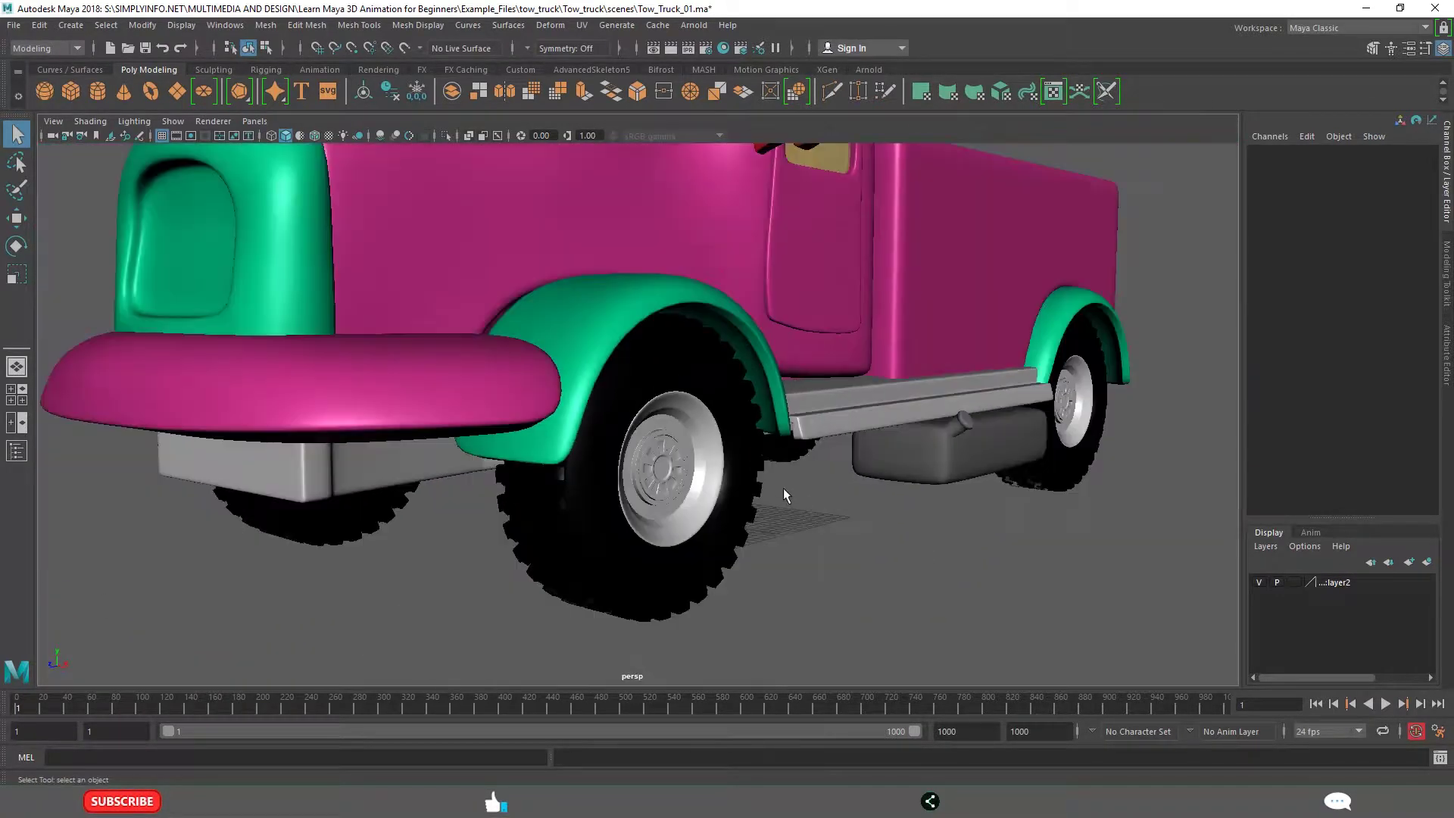
{"action": "left_click_drag", "start_coordinate": [783, 489], "coordinate": [818, 500], "text": "alt"}
{"action": "key", "text": "space"}
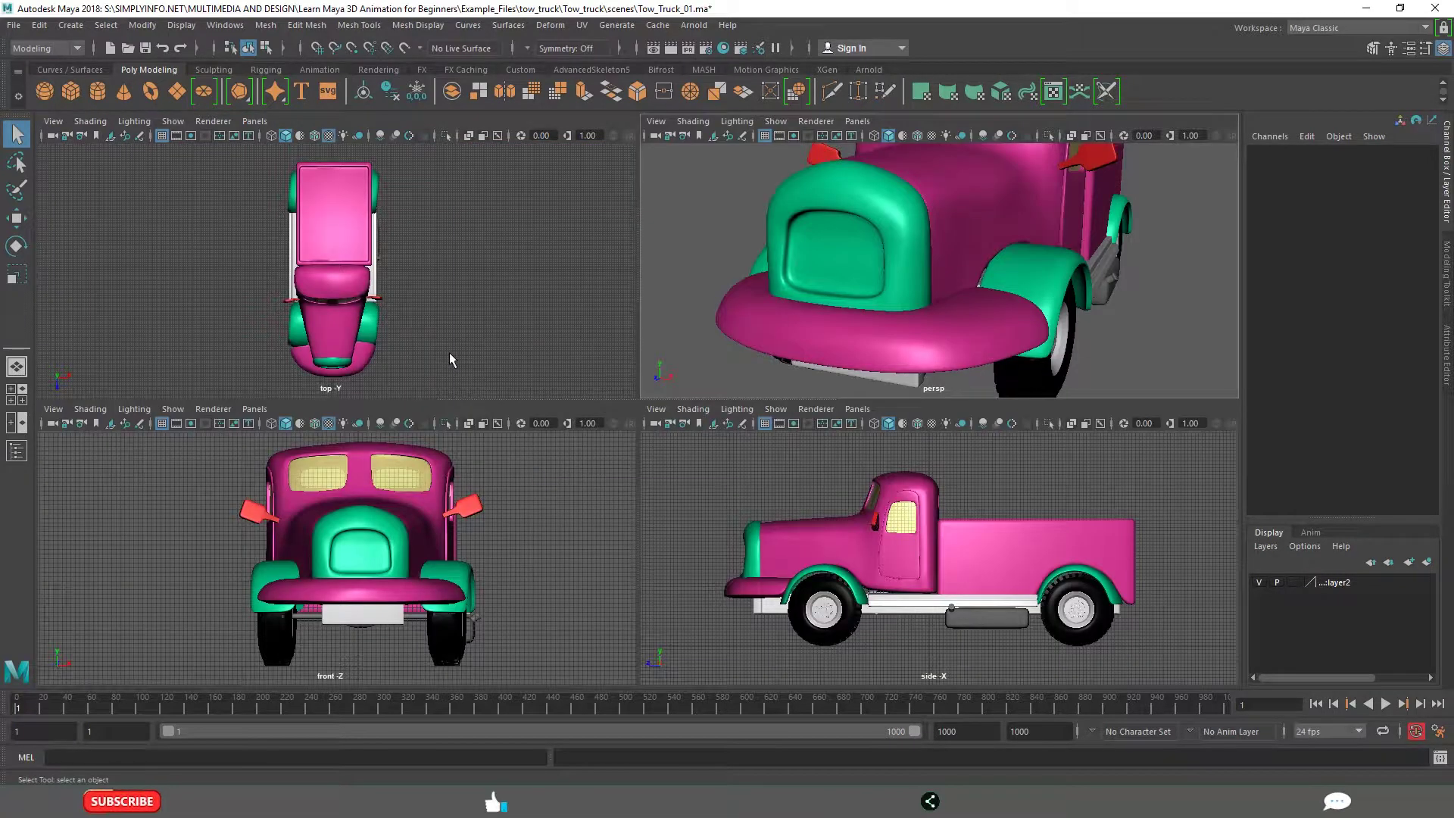
{"action": "key", "text": "space"}
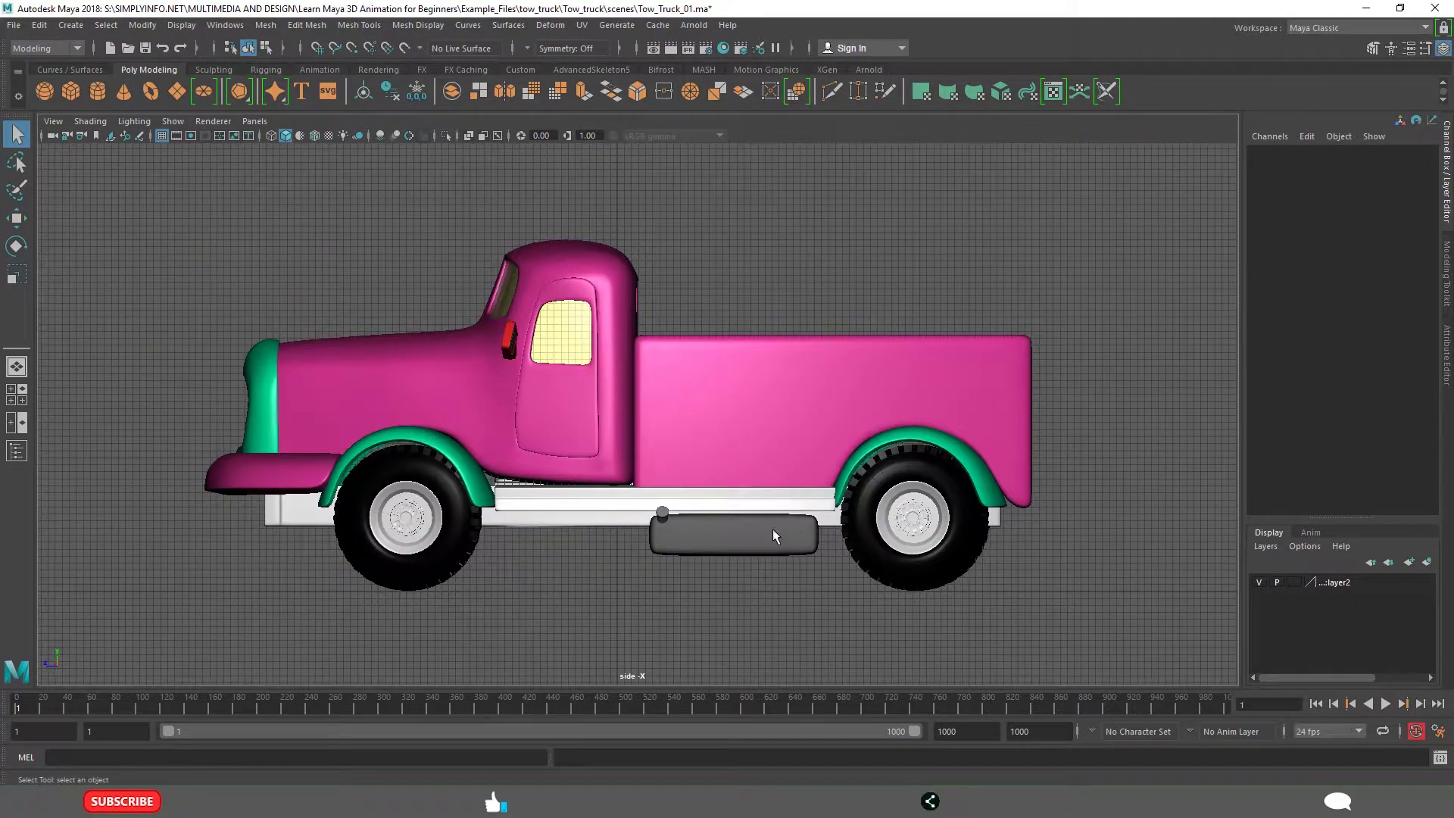
{"action": "scroll", "coordinate": [680, 576], "scroll_direction": "down", "scroll_amount": 2}
{"action": "scroll", "coordinate": [679, 565], "scroll_direction": "up", "scroll_amount": 2}
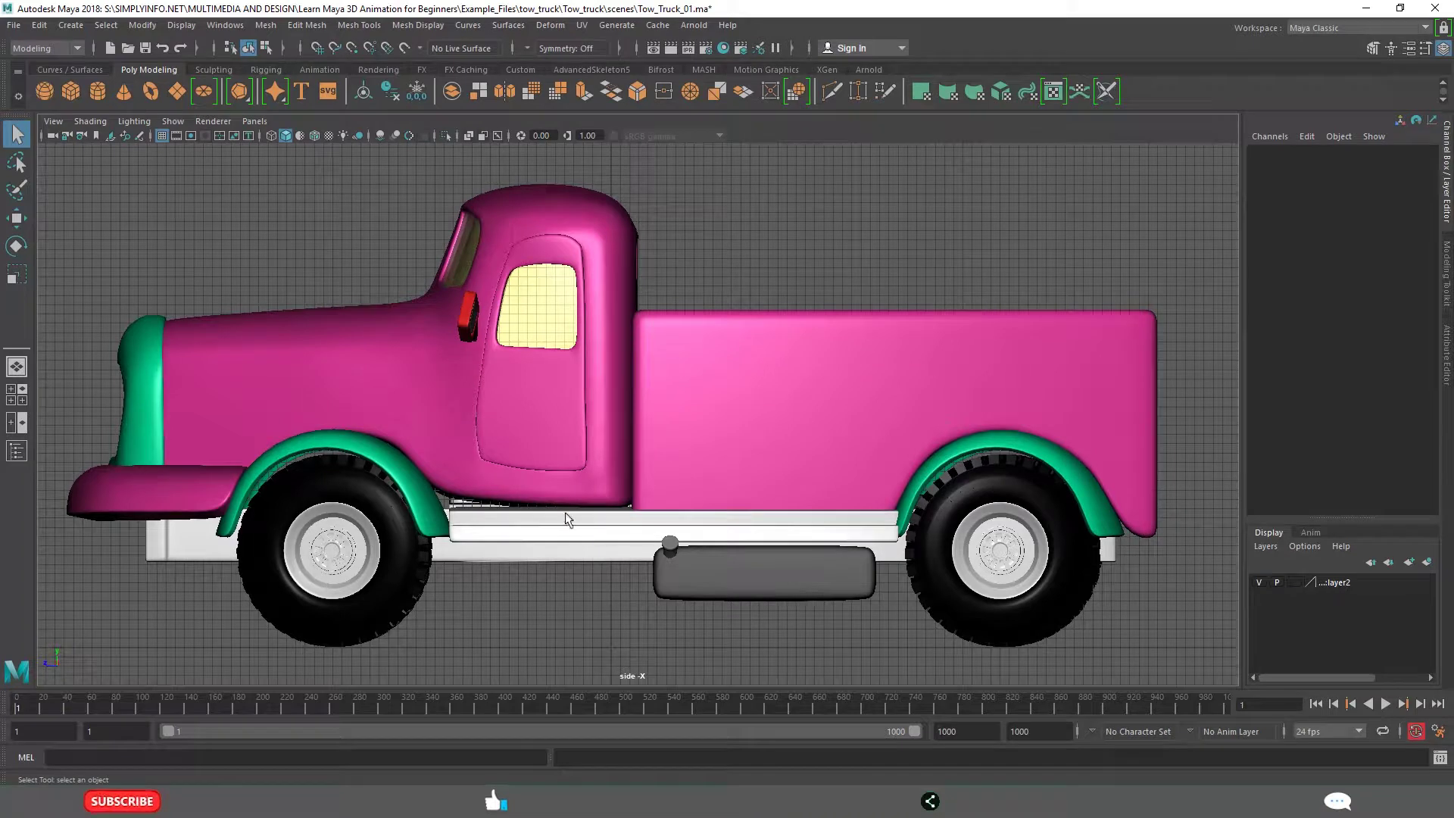
{"action": "key", "text": "space"}
{"action": "key", "text": "space"}
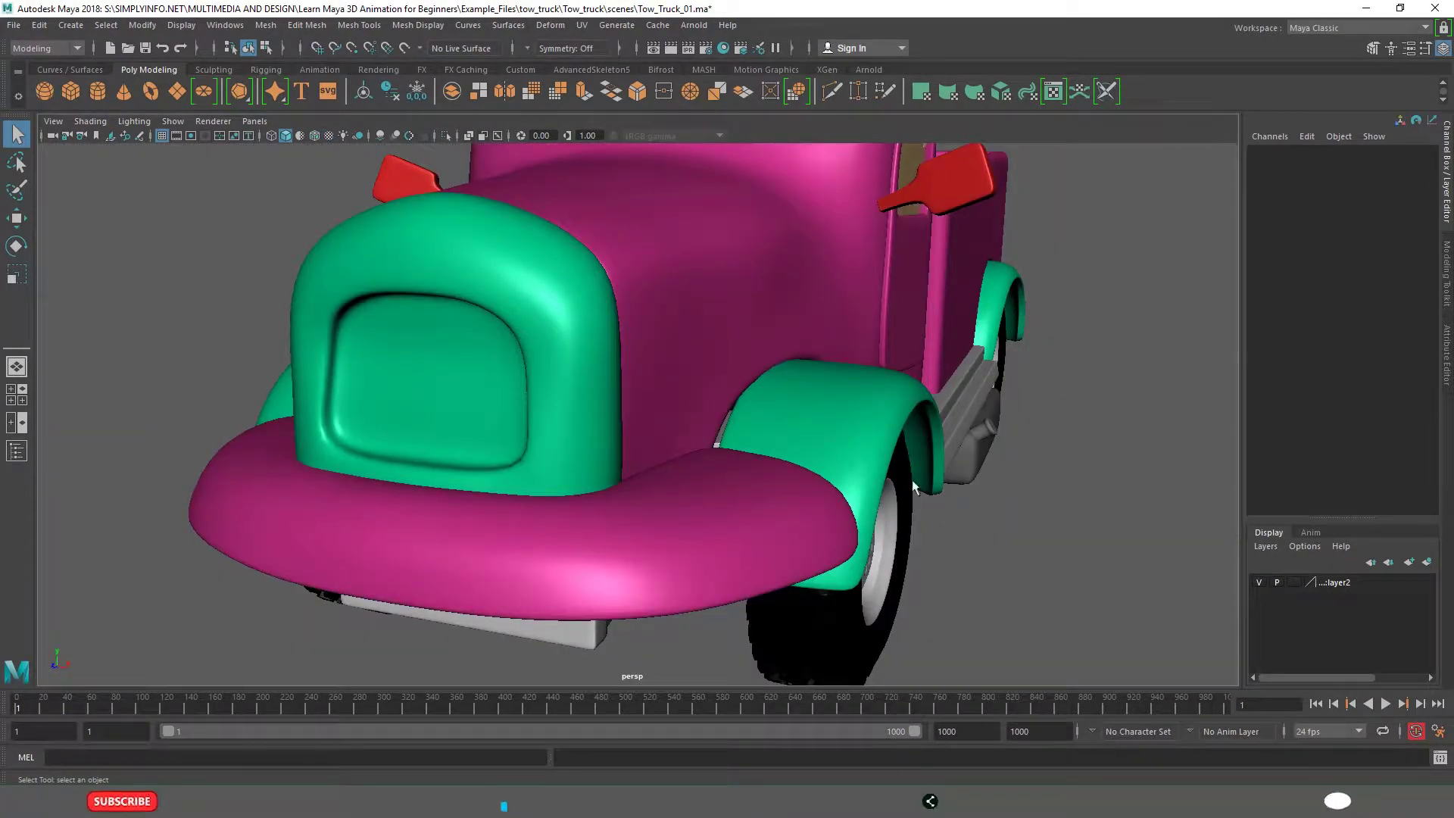
Examine the front wheel's rim and tyre tread up close in perspective and select the rear tyre.
{"action": "left_click_drag", "start_coordinate": [963, 537], "coordinate": [936, 511], "text": "alt"}
{"action": "scroll", "coordinate": [916, 485], "scroll_direction": "down", "scroll_amount": 5}
{"action": "scroll", "coordinate": [880, 480], "scroll_direction": "up", "scroll_amount": 3}
{"action": "middle_click_drag", "start_coordinate": [884, 421], "coordinate": [873, 459], "text": "alt"}
{"action": "scroll", "coordinate": [833, 446], "scroll_direction": "up", "scroll_amount": 10}
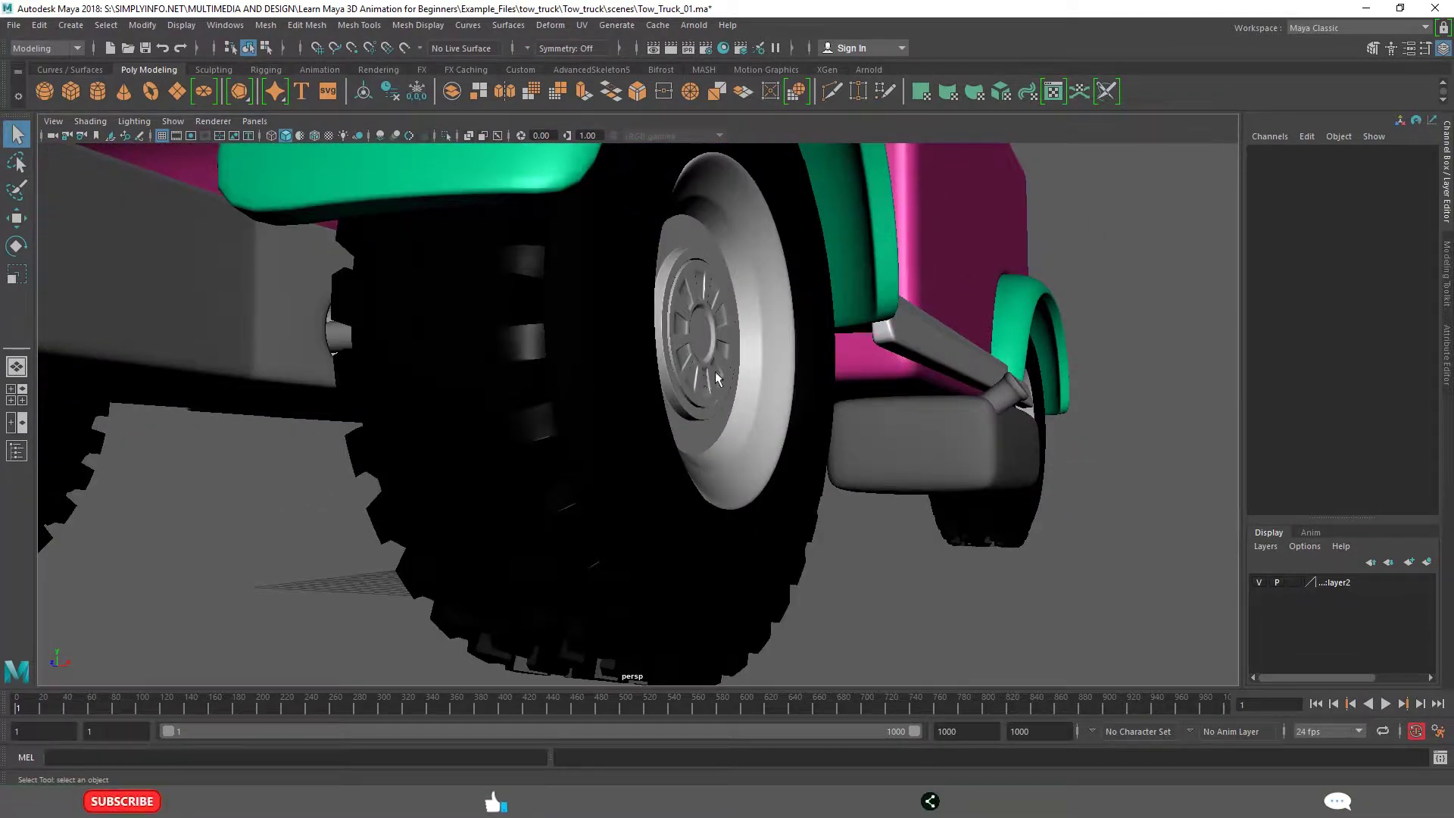
{"action": "middle_click_drag", "start_coordinate": [773, 381], "coordinate": [830, 383], "text": "alt"}
{"action": "scroll", "coordinate": [777, 406], "scroll_direction": "up", "scroll_amount": 3}
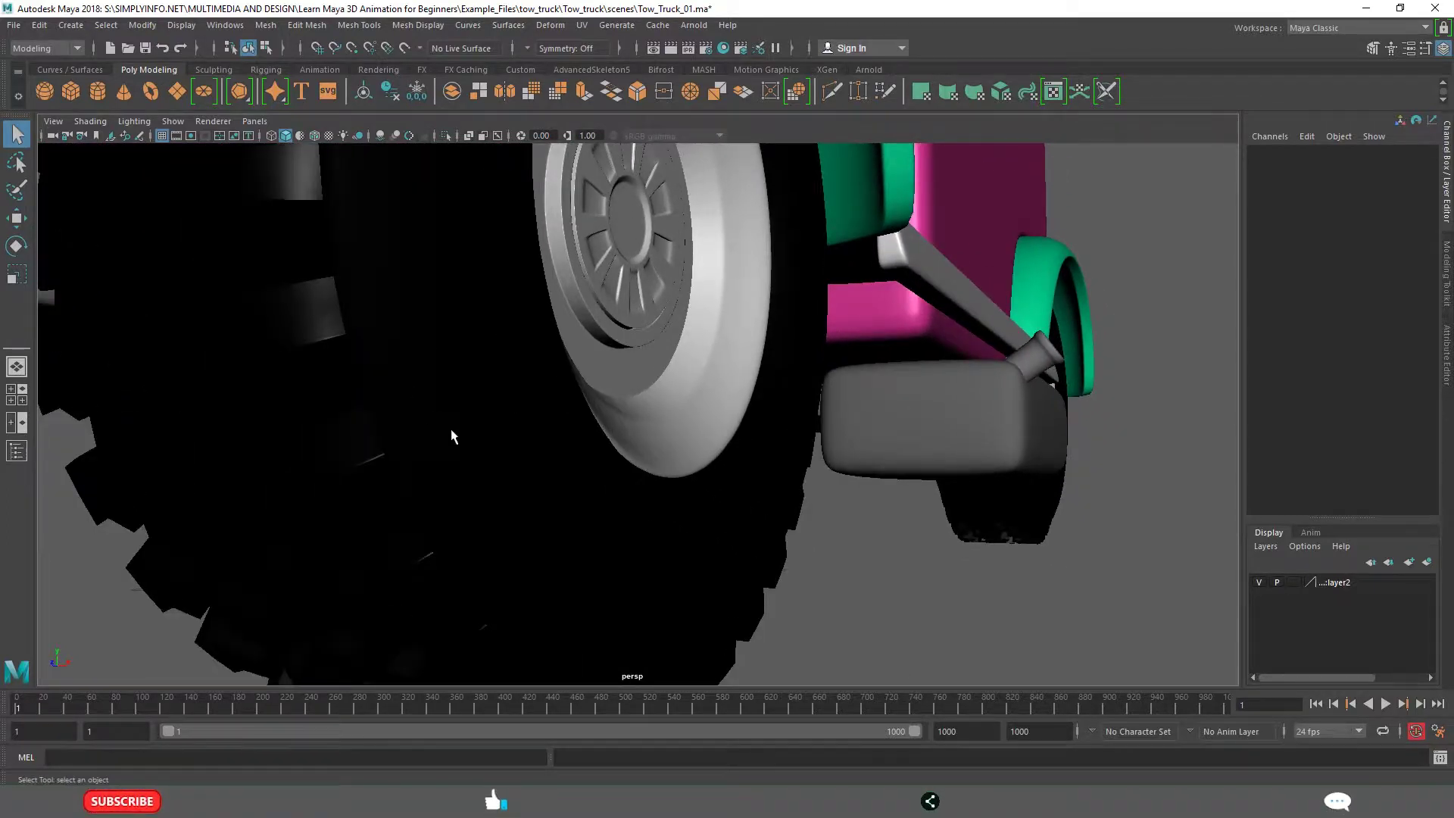
{"action": "left_click", "coordinate": [1049, 515]}
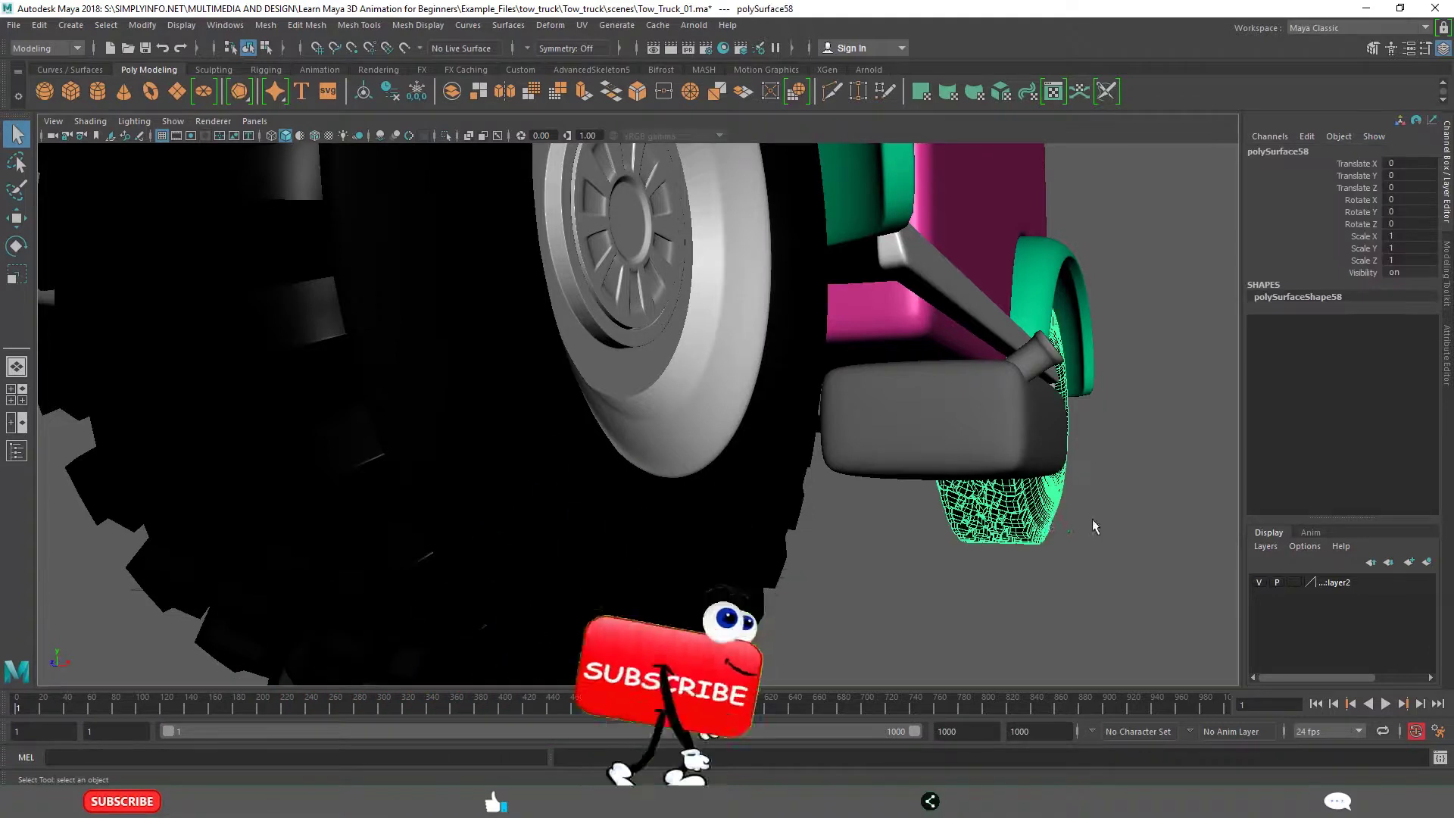
{"action": "scroll", "coordinate": [1033, 515], "scroll_direction": "down", "scroll_amount": 4}
{"action": "left_click_drag", "start_coordinate": [879, 432], "coordinate": [907, 483], "text": "alt"}
{"action": "scroll", "coordinate": [909, 483], "scroll_direction": "down", "scroll_amount": 8}
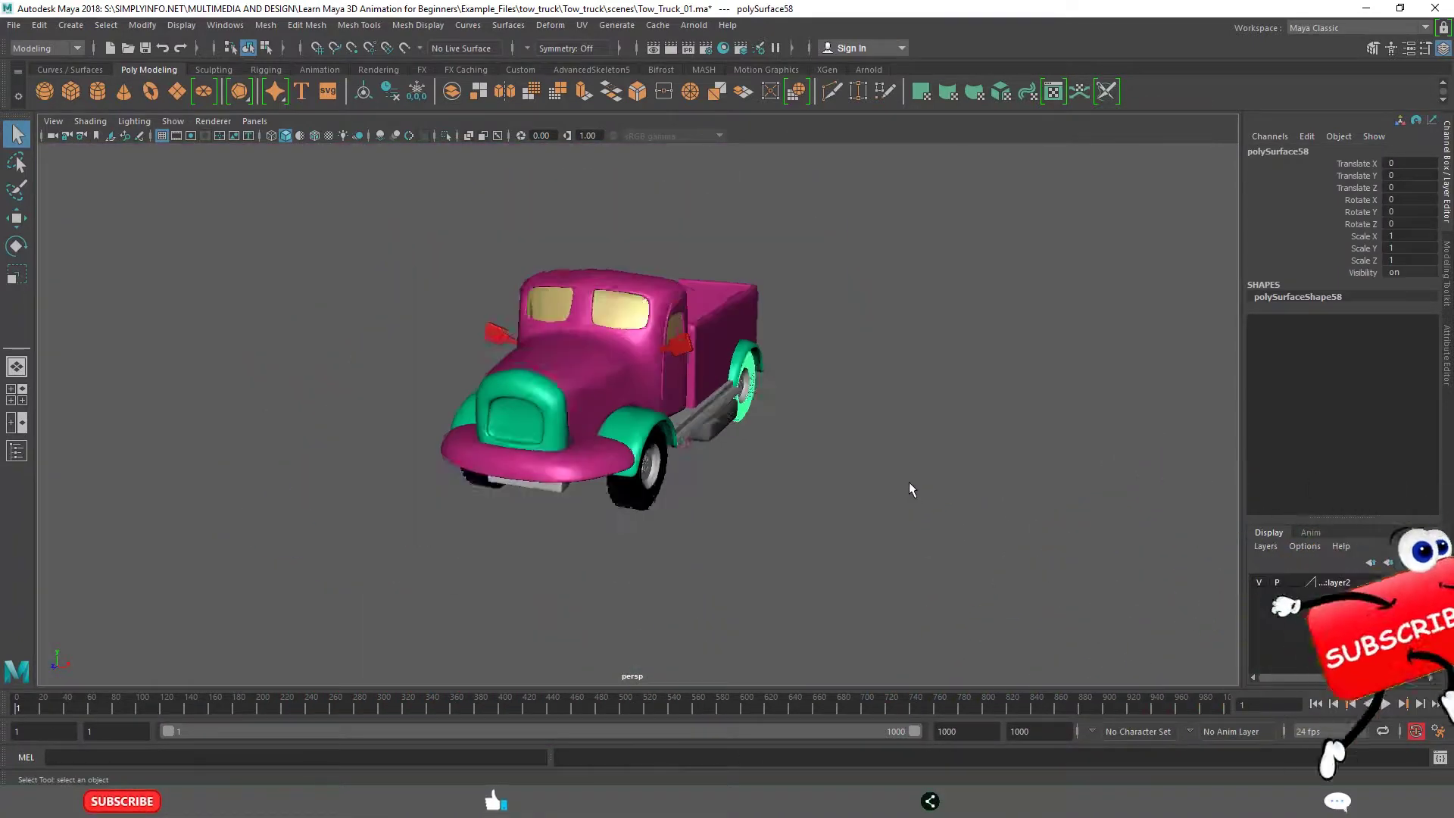
View the whole truck from a distance in perspective, clear the selection and return to the four-view layout.
{"action": "scroll", "coordinate": [908, 481], "scroll_direction": "down", "scroll_amount": 10}
{"action": "left_click_drag", "start_coordinate": [810, 488], "coordinate": [759, 538], "text": "alt"}
{"action": "scroll", "coordinate": [620, 424], "scroll_direction": "up", "scroll_amount": 5}
{"action": "scroll", "coordinate": [672, 432], "scroll_direction": "up", "scroll_amount": 6}
{"action": "left_click", "coordinate": [806, 494]}
{"action": "scroll", "coordinate": [671, 503], "scroll_direction": "down", "scroll_amount": 4}
{"action": "key", "text": "space"}
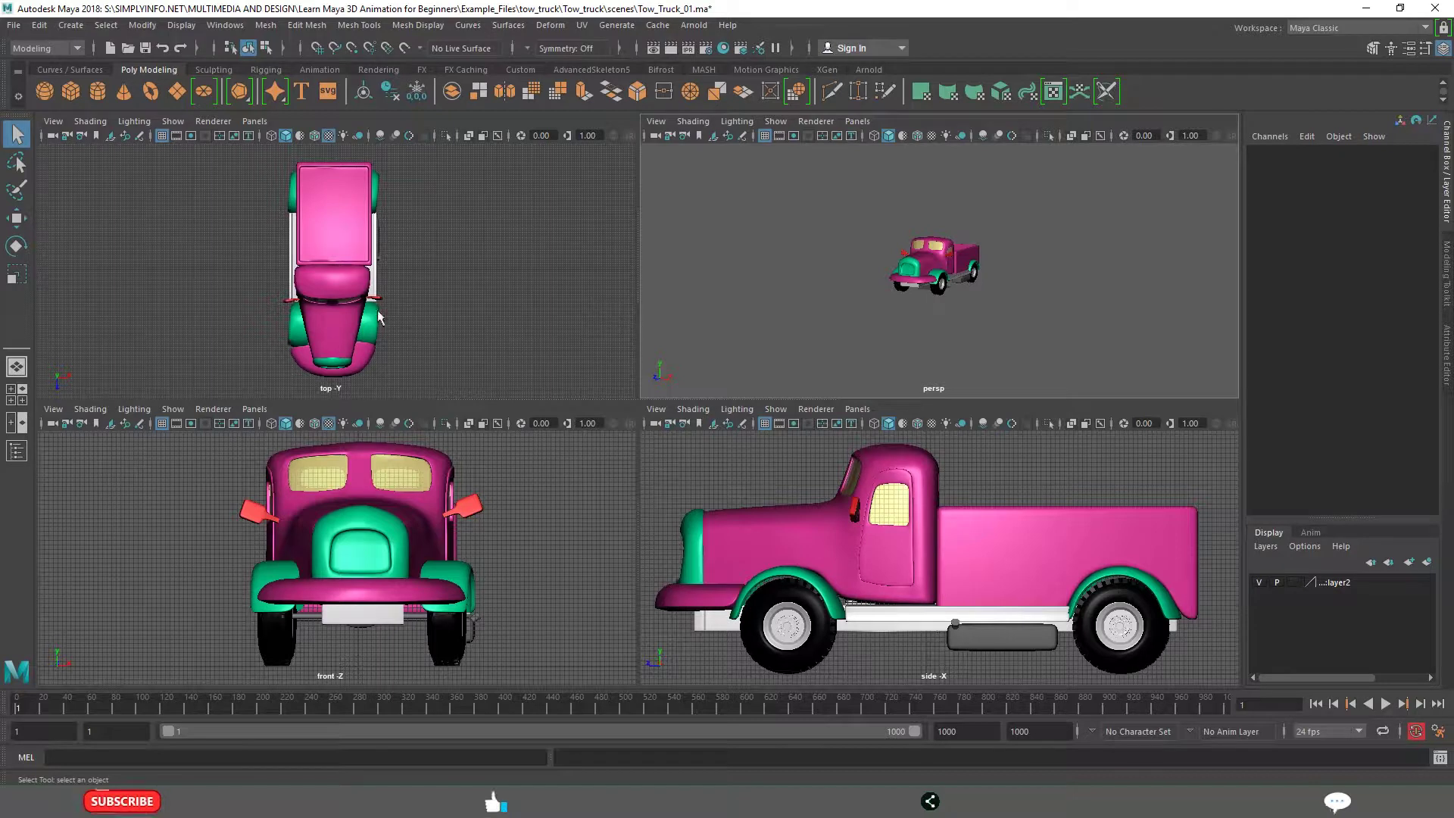
Compare the front and rear tyres in the full-size side view by selecting each one in turn.
{"action": "key", "text": "space"}
{"action": "middle_click_drag", "start_coordinate": [767, 535], "coordinate": [769, 477], "text": "alt"}
{"action": "scroll", "coordinate": [892, 542], "scroll_direction": "down", "scroll_amount": 2}
{"action": "left_click", "coordinate": [433, 538]}
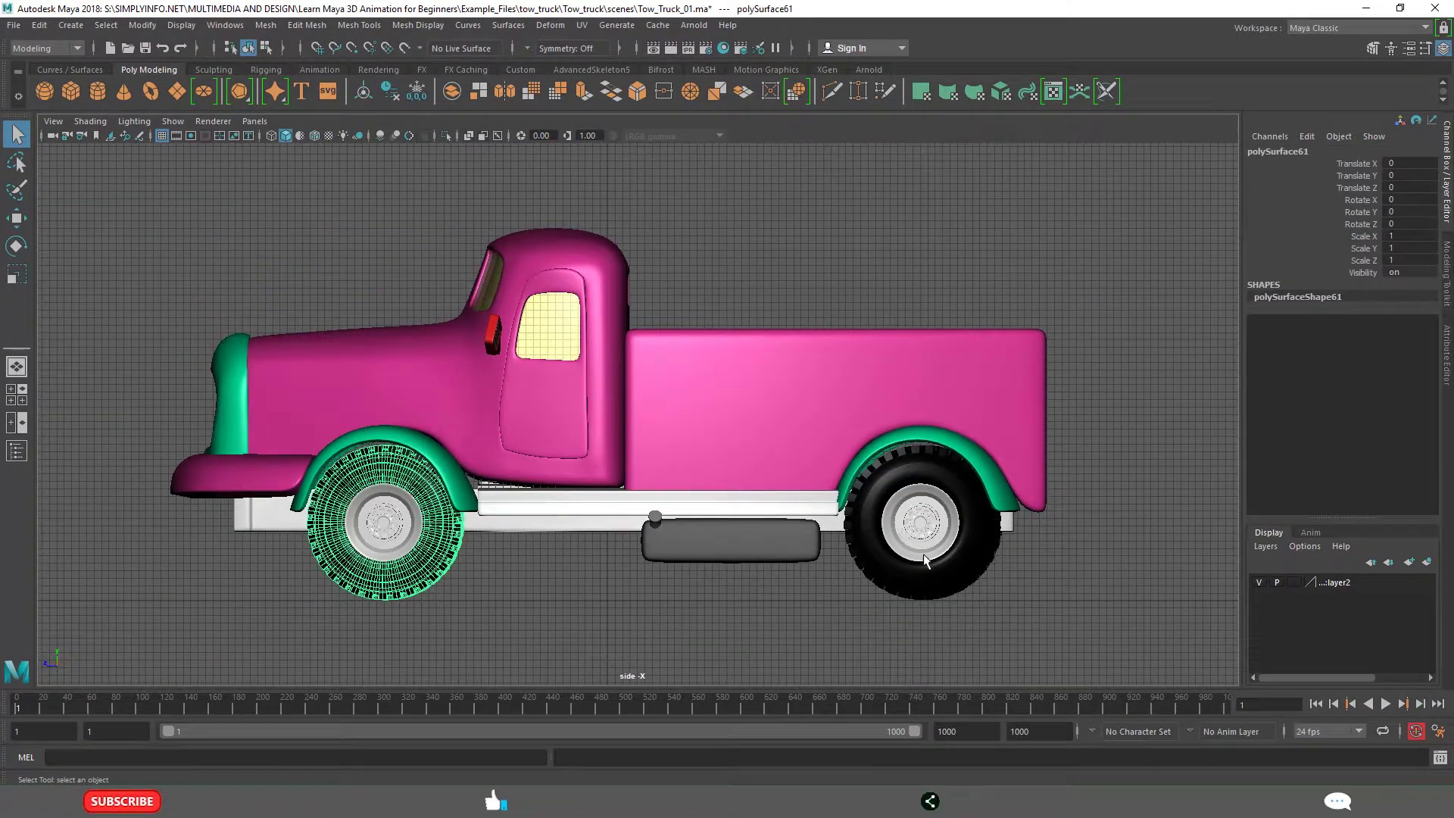
{"action": "left_click", "coordinate": [922, 585]}
{"action": "left_click", "coordinate": [439, 529]}
{"action": "left_click", "coordinate": [914, 585]}
Inspect the front and rear wheels from a low angle in the perspective view and clear the selection.
{"action": "key", "text": "space"}
{"action": "scroll", "coordinate": [928, 339], "scroll_direction": "up", "scroll_amount": 8}
{"action": "scroll", "coordinate": [929, 342], "scroll_direction": "up", "scroll_amount": 3}
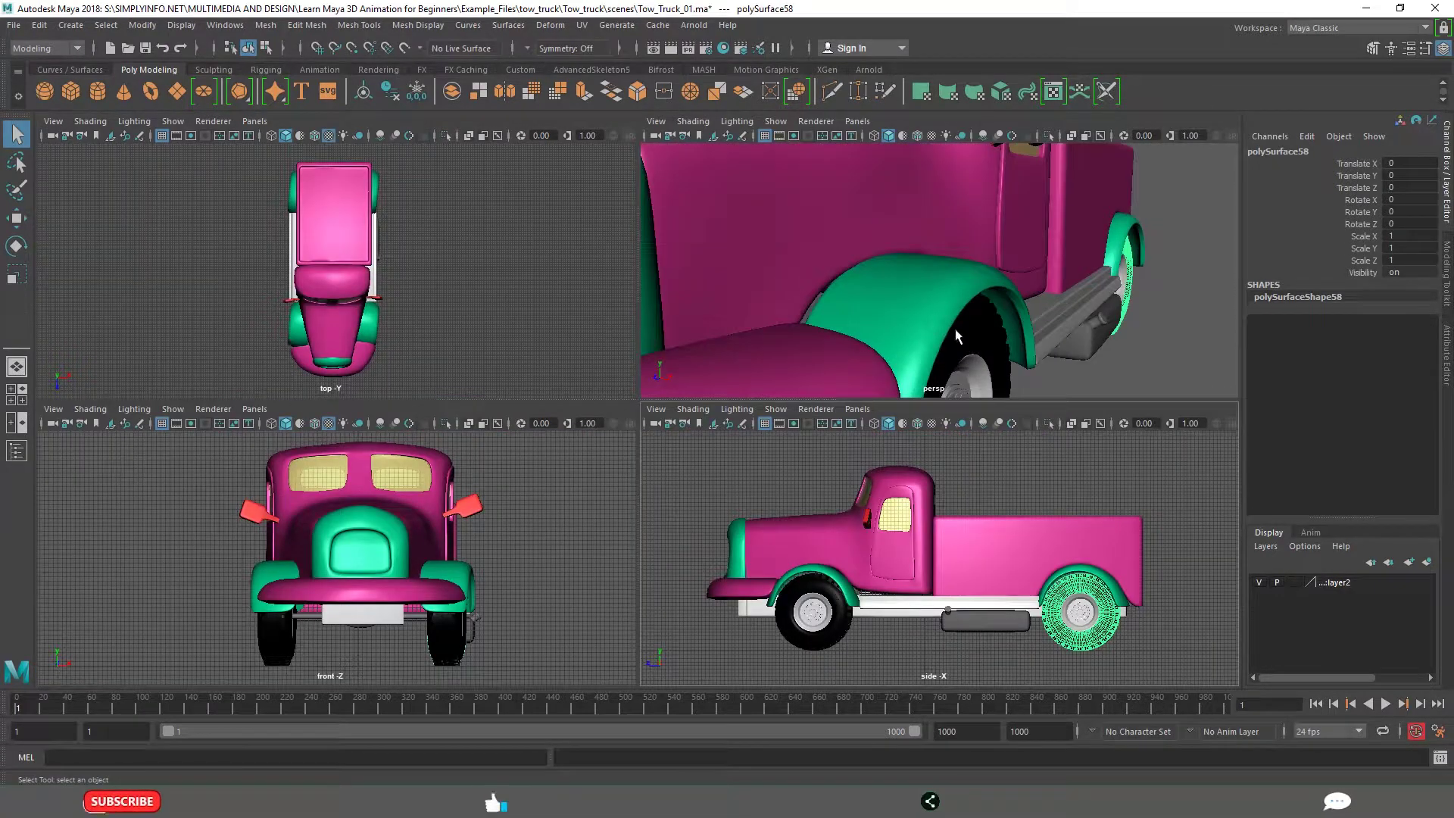
{"action": "left_click_drag", "start_coordinate": [980, 340], "coordinate": [886, 301], "text": "alt"}
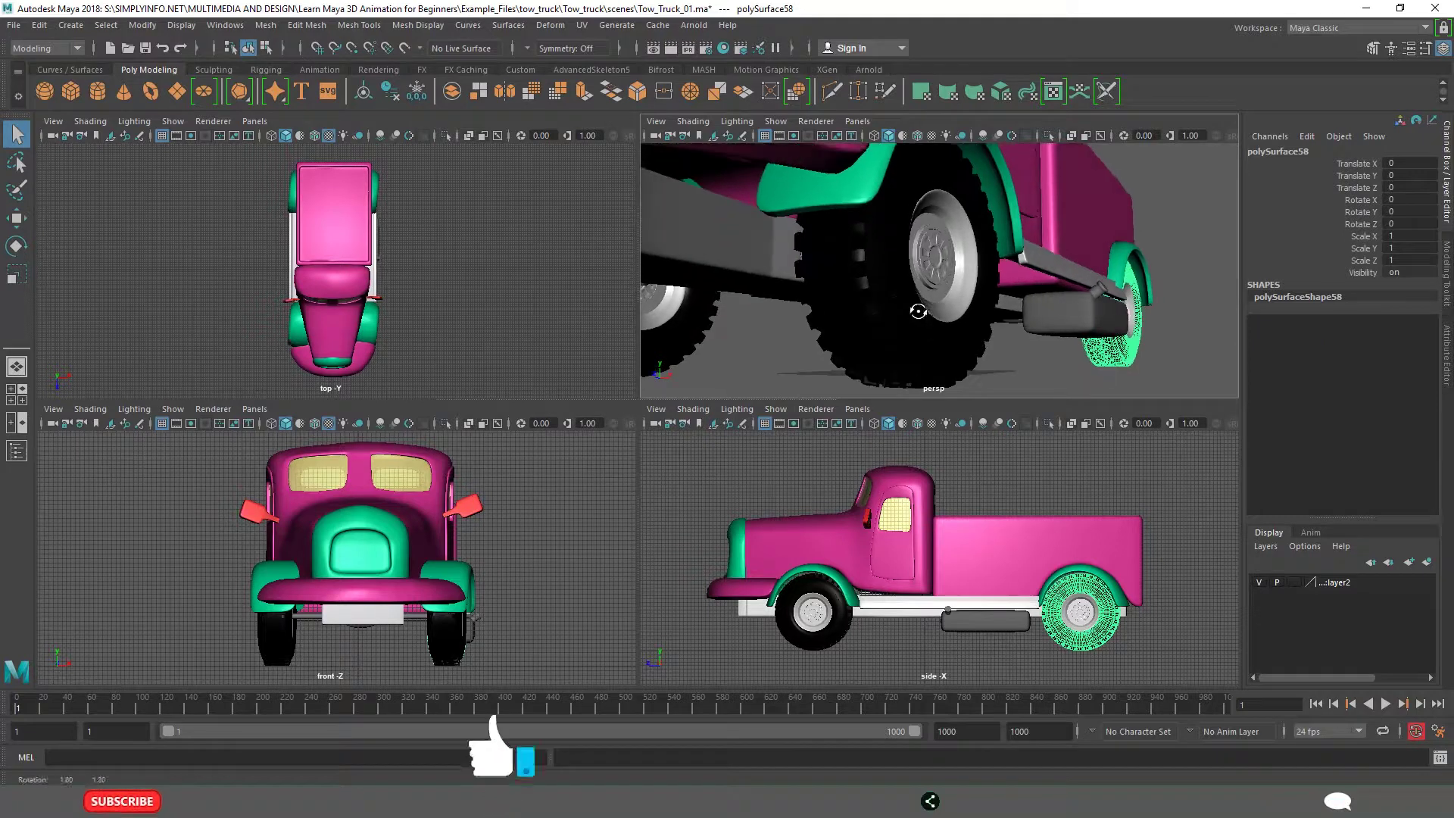
{"action": "left_click", "coordinate": [1020, 483]}
Check the front and rear tyres again as separate objects in the enlarged side view.
{"action": "key", "text": "space"}
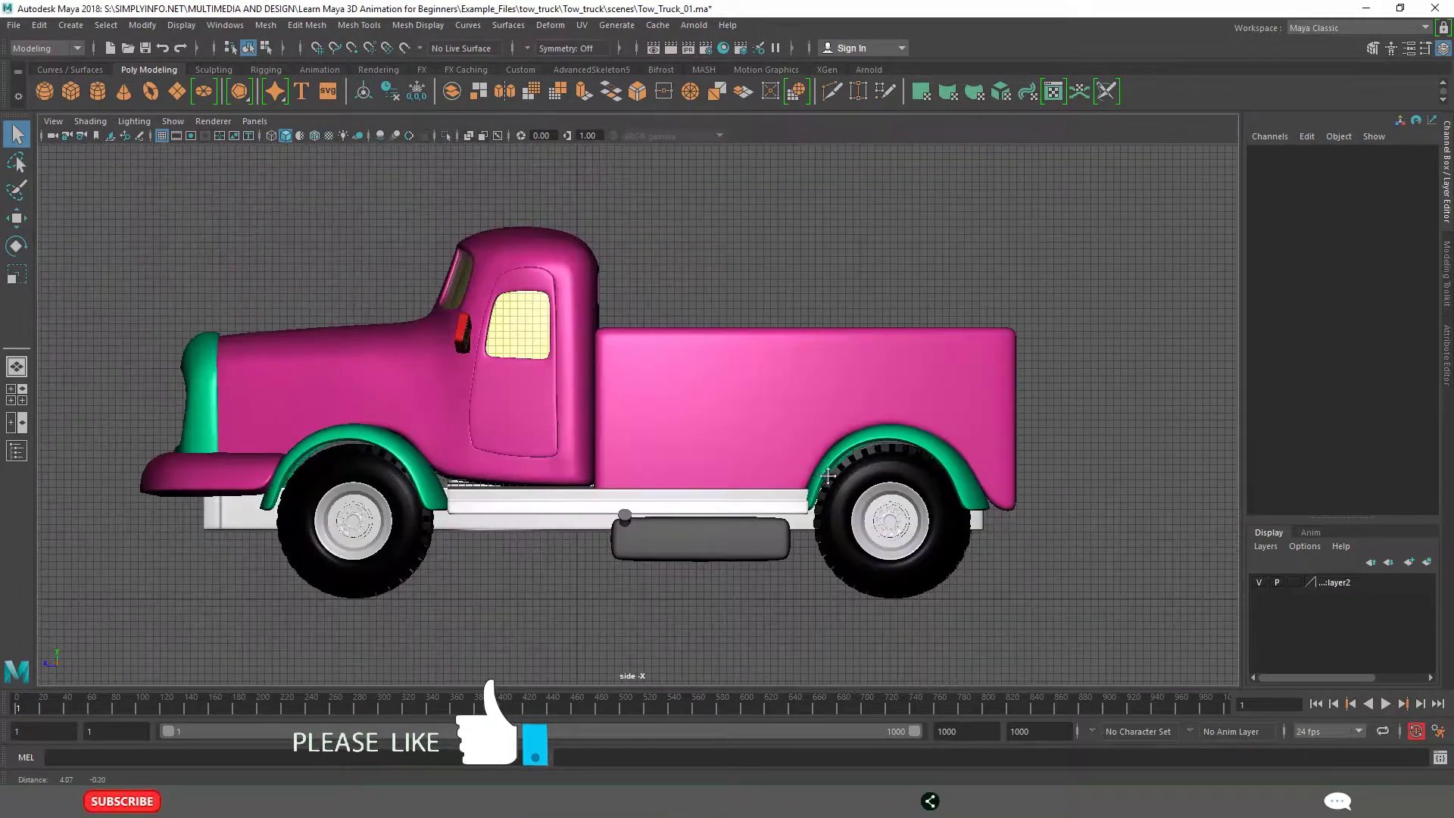
{"action": "scroll", "coordinate": [509, 500], "scroll_direction": "up", "scroll_amount": 2}
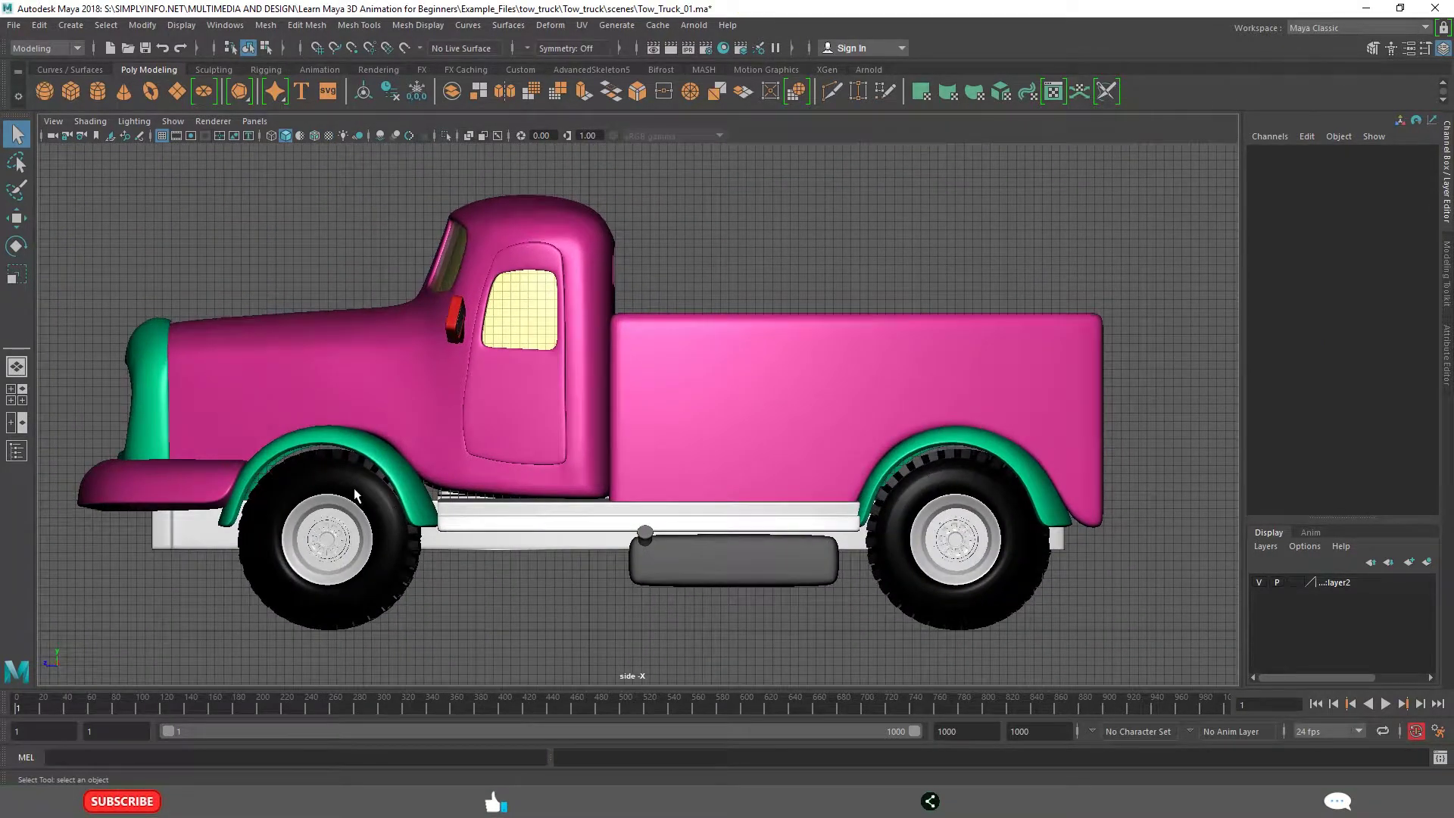
{"action": "left_click", "coordinate": [359, 496]}
{"action": "left_click", "coordinate": [417, 609]}
{"action": "left_click", "coordinate": [996, 496]}
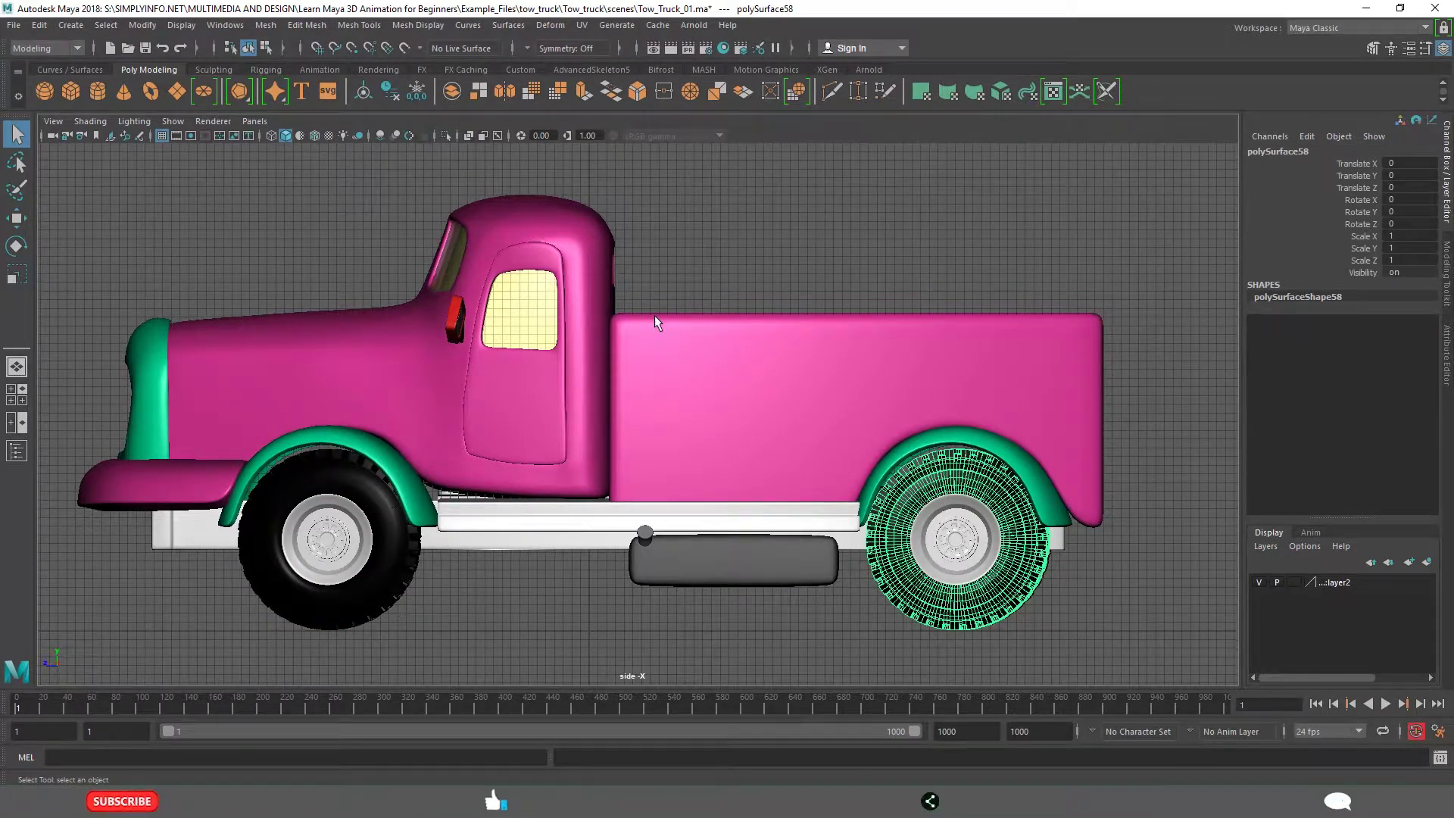
Examine the truck's bed, cab and hood from above in the full-size top view.
{"action": "key", "text": "space"}
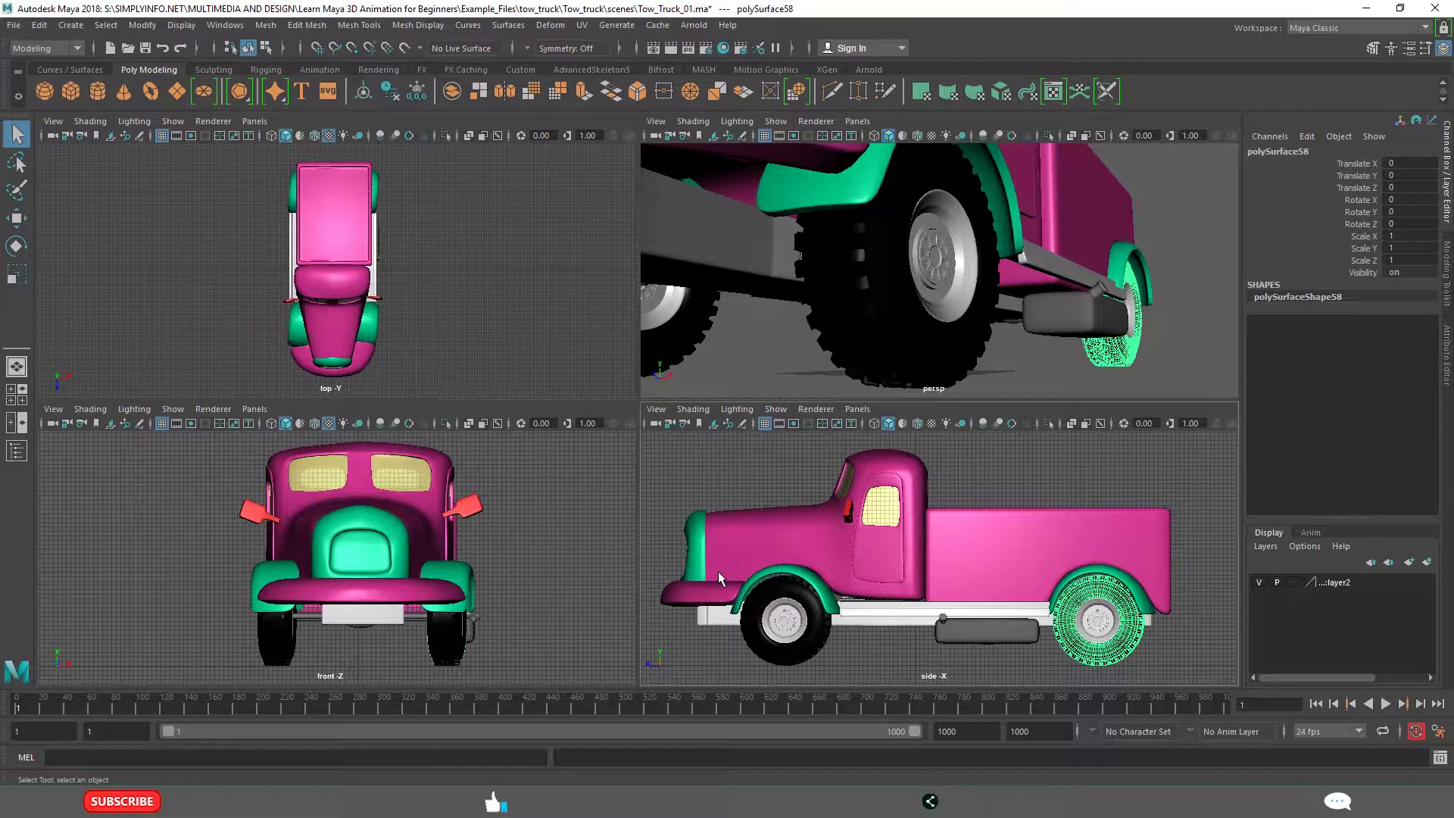
{"action": "key", "text": "space"}
{"action": "middle_click_drag", "start_coordinate": [776, 433], "coordinate": [705, 430], "text": "alt"}
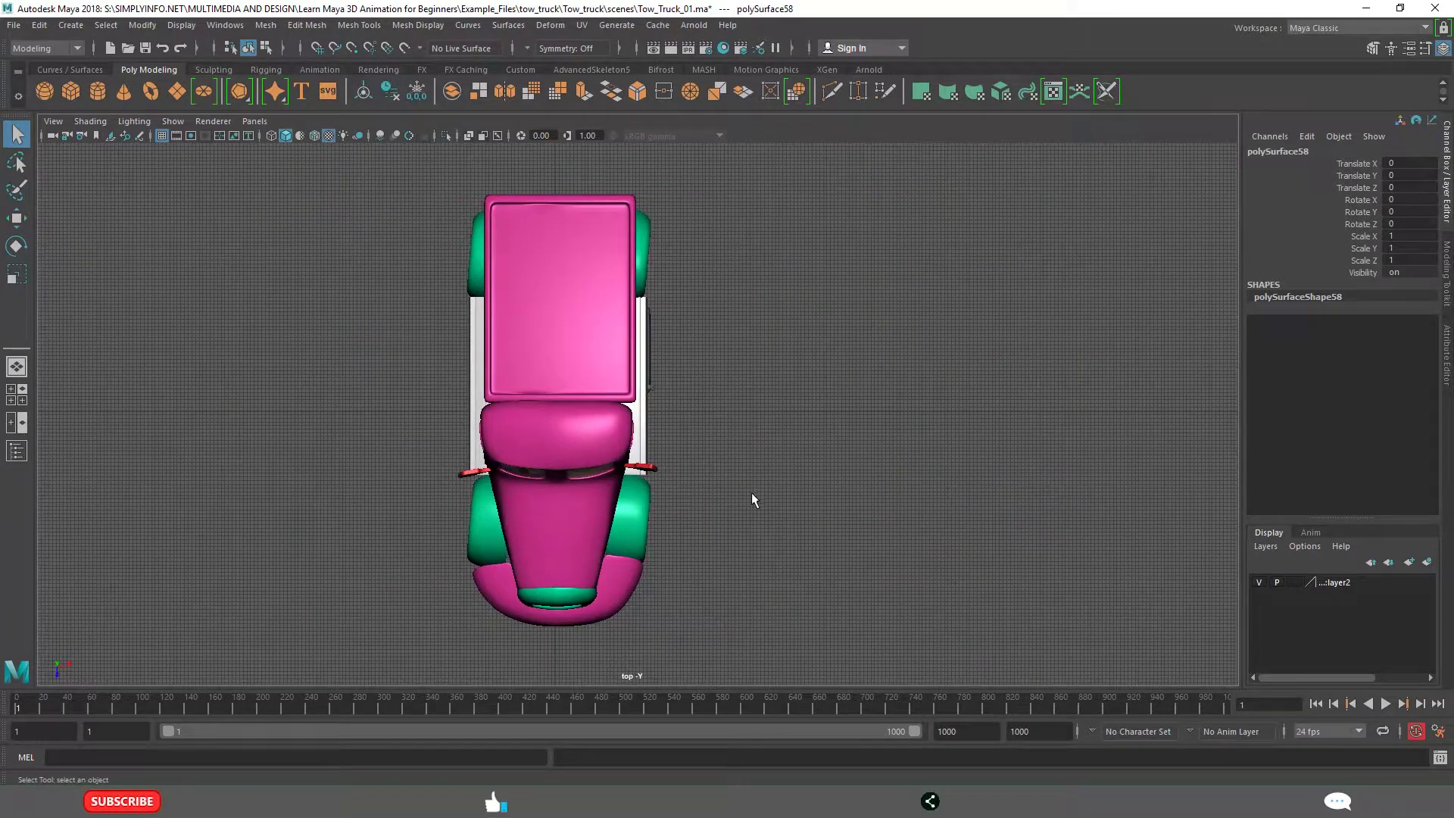
{"action": "middle_click_drag", "start_coordinate": [764, 478], "coordinate": [796, 499], "text": "alt"}
{"action": "scroll", "coordinate": [707, 417], "scroll_direction": "up", "scroll_amount": 2}
{"action": "scroll", "coordinate": [719, 433], "scroll_direction": "up", "scroll_amount": 1}
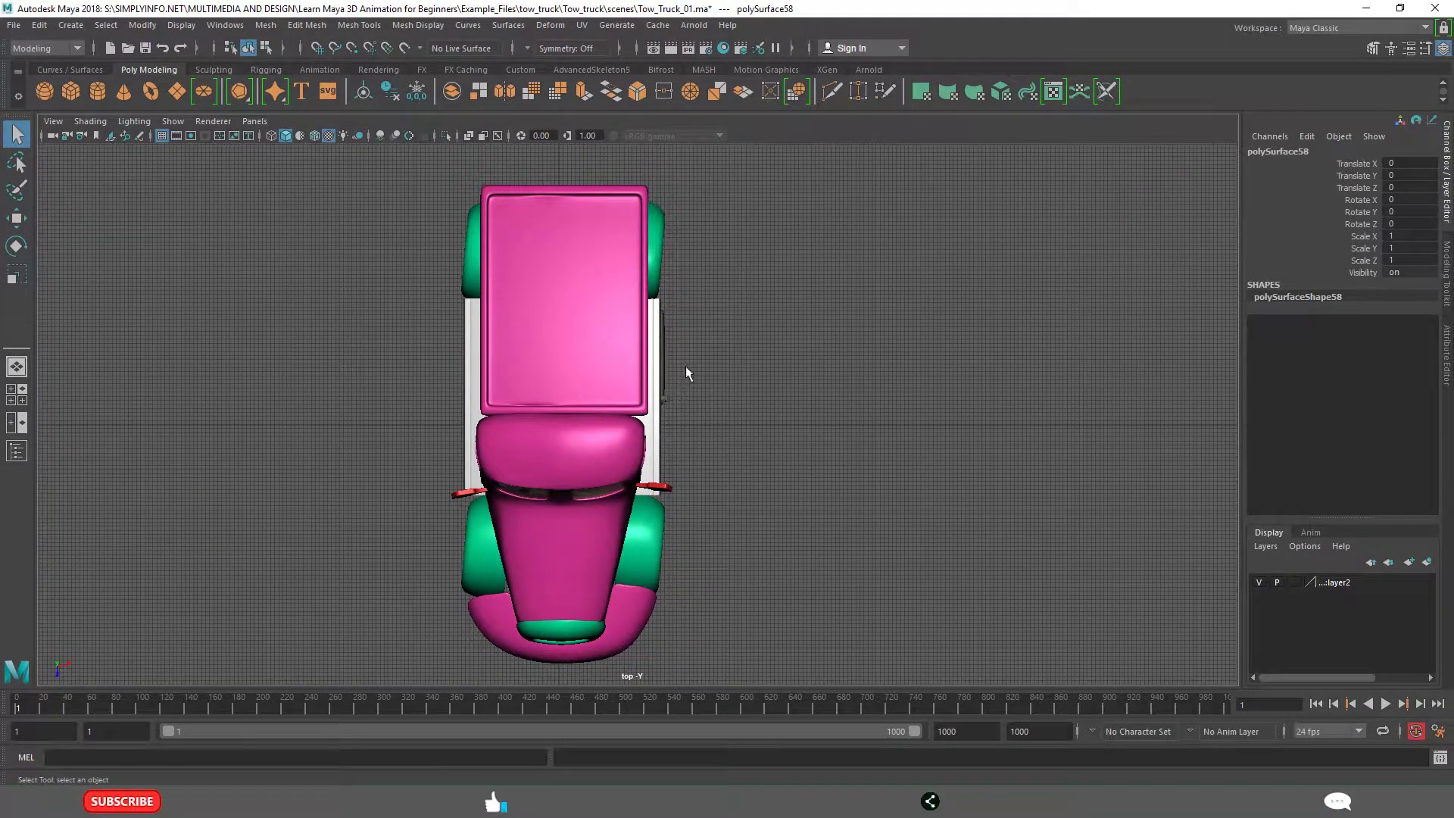
Select the mudguards in the top view, try moving them along the truck's length and undo the move.
{"action": "middle_click_drag", "start_coordinate": [677, 318], "coordinate": [713, 507], "text": "alt"}
{"action": "scroll", "coordinate": [712, 485], "scroll_direction": "up", "scroll_amount": 4}
{"action": "left_click", "coordinate": [740, 464]}
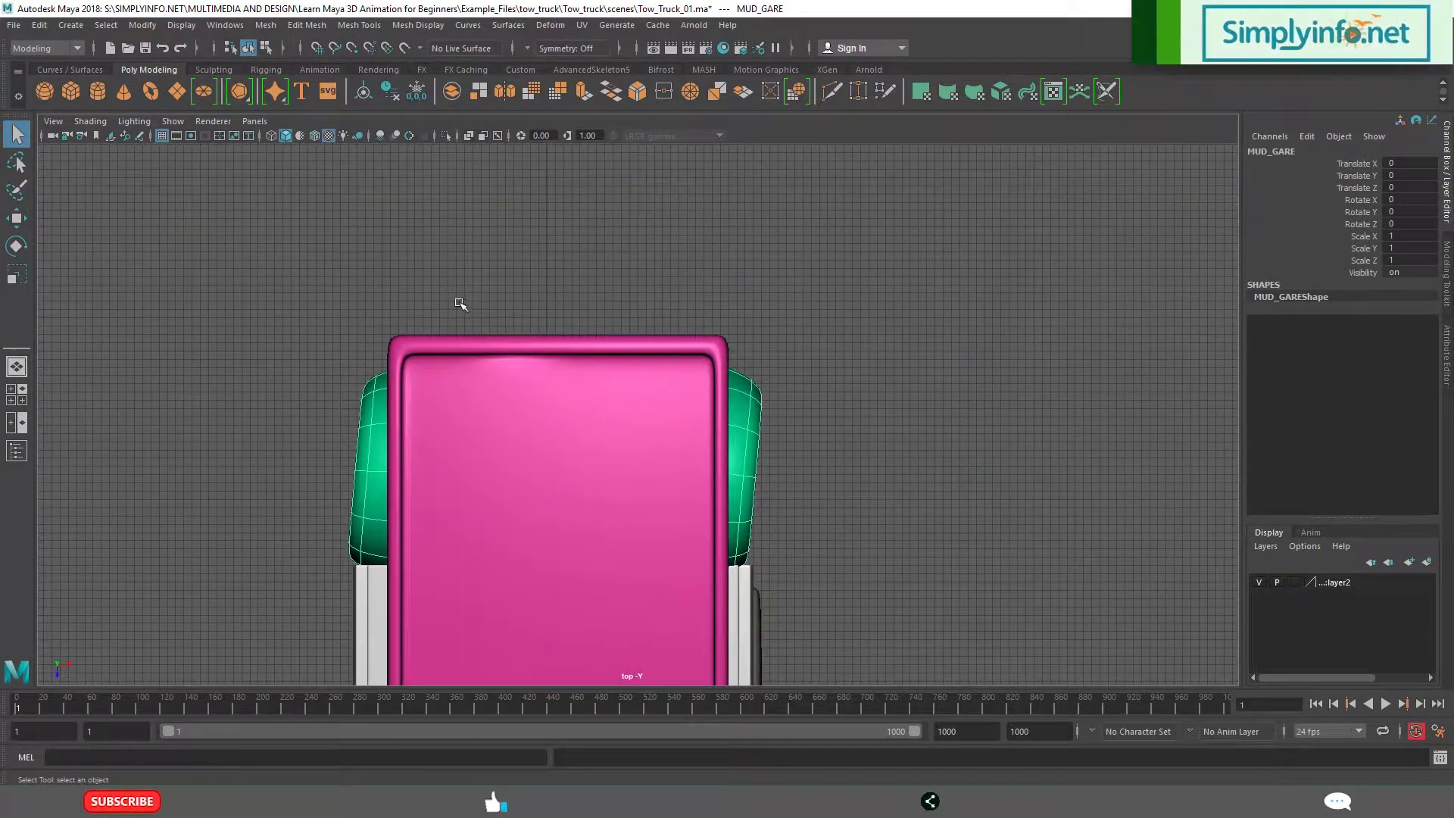
{"action": "key", "text": "w"}
{"action": "scroll", "coordinate": [639, 454], "scroll_direction": "down", "scroll_amount": 4}
{"action": "mouse_move", "coordinate": [604, 651]}
{"action": "left_mouse_down"}
{"action": "mouse_move", "coordinate": [595, 413]}
{"action": "mouse_move", "coordinate": [580, 664]}
{"action": "mouse_move", "coordinate": [597, 660]}
{"action": "left_mouse_up"}
{"action": "key", "text": "ctrl+z"}
Examine the selected mudguards around the wheels from several angles in the full-size perspective view.
{"action": "key", "text": "space"}
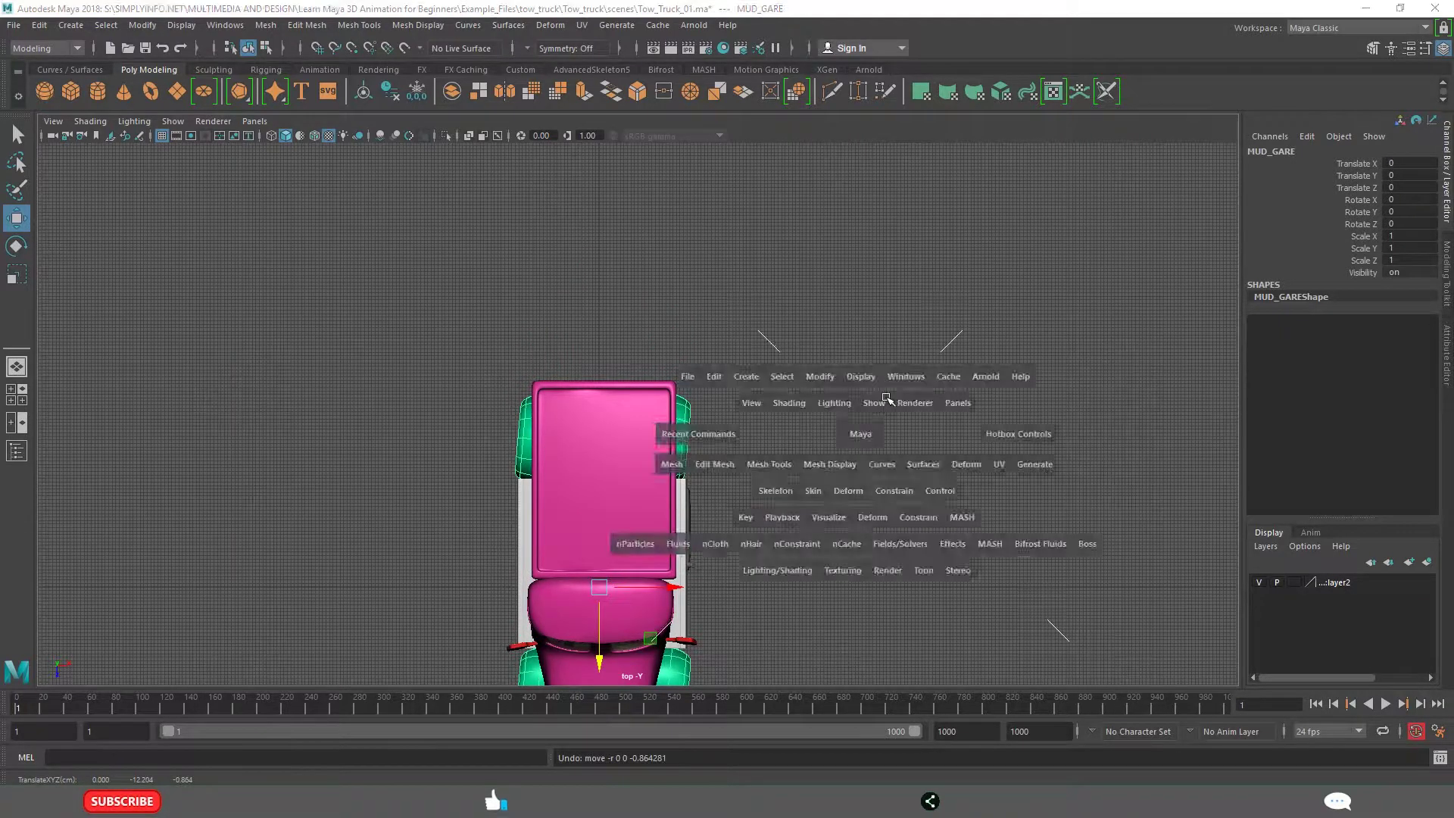
{"action": "key", "text": "space"}
{"action": "scroll", "coordinate": [903, 376], "scroll_direction": "down", "scroll_amount": 8}
{"action": "left_click_drag", "start_coordinate": [901, 377], "coordinate": [714, 591], "text": "alt"}
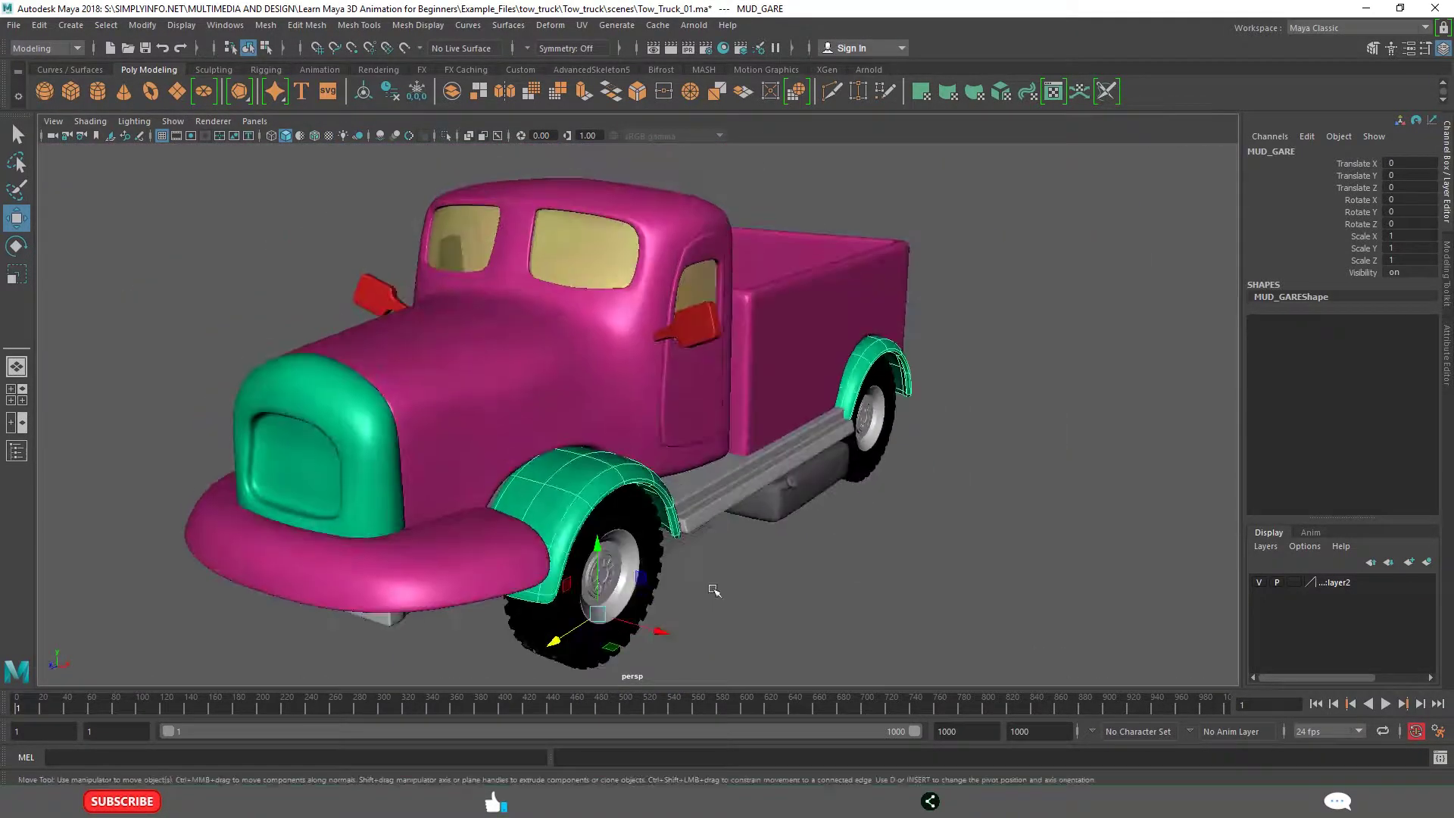
{"action": "left_click_drag", "start_coordinate": [732, 539], "coordinate": [720, 485], "text": "alt"}
{"action": "scroll", "coordinate": [801, 546], "scroll_direction": "up", "scroll_amount": 5}
{"action": "left_click_drag", "start_coordinate": [801, 548], "coordinate": [850, 535], "text": "alt"}
{"action": "scroll", "coordinate": [839, 522], "scroll_direction": "down", "scroll_amount": 5}
{"action": "scroll", "coordinate": [848, 530], "scroll_direction": "down", "scroll_amount": 6}
{"action": "middle_click_drag", "start_coordinate": [812, 471], "coordinate": [813, 458], "text": "alt"}
{"action": "scroll", "coordinate": [814, 458], "scroll_direction": "up", "scroll_amount": 3}
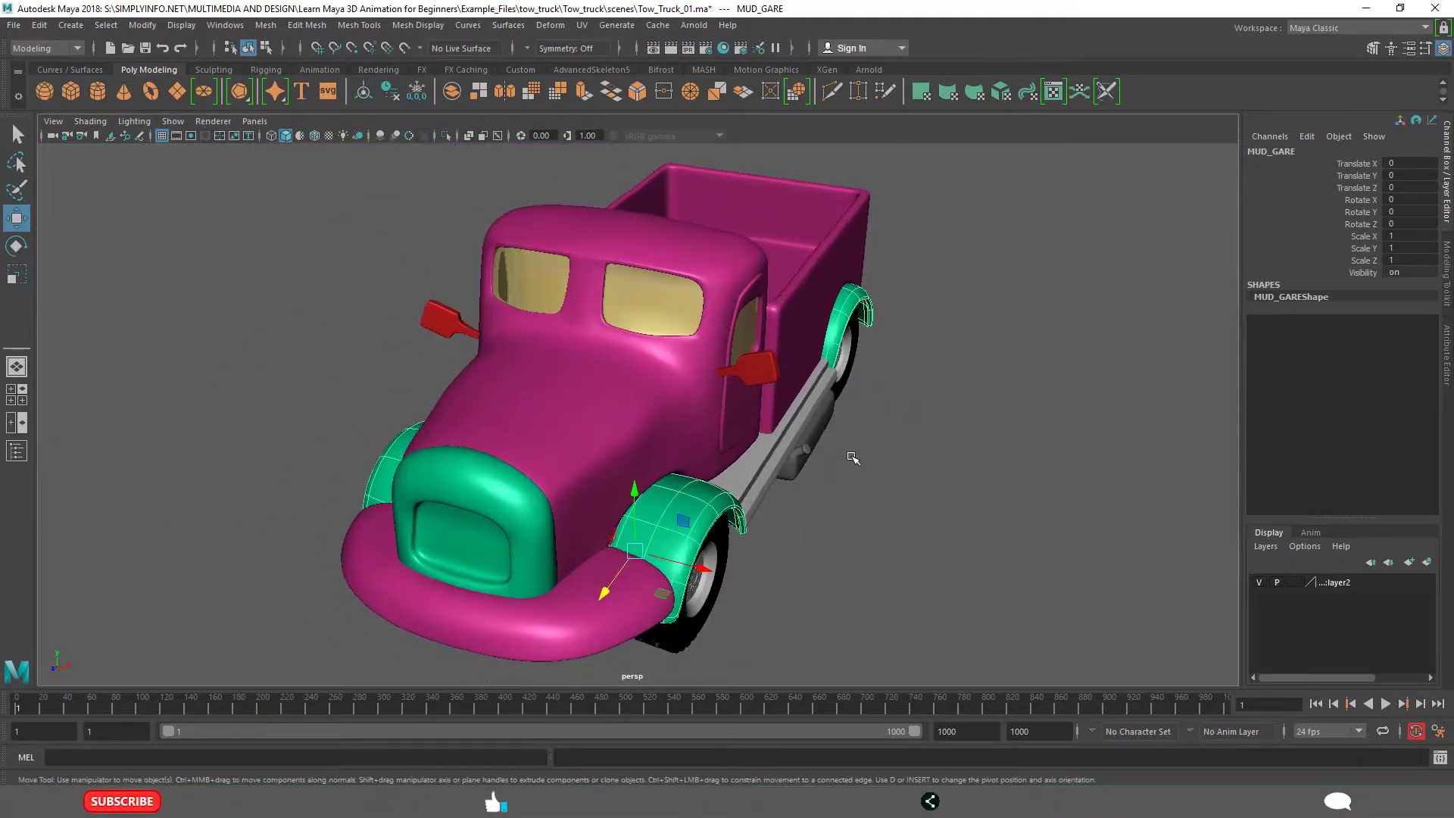
Inspect the axles, wheels and chassis beneath the truck from behind.
{"action": "mouse_move", "coordinate": [933, 513]}
{"action": "left_mouse_down", "text": "alt"}
{"action": "mouse_move", "coordinate": [876, 480]}
{"action": "mouse_move", "coordinate": [704, 485]}
{"action": "mouse_move", "coordinate": [741, 482]}
{"action": "mouse_move", "coordinate": [712, 454]}
{"action": "mouse_move", "coordinate": [707, 496]}
{"action": "mouse_move", "coordinate": [704, 396]}
{"action": "mouse_move", "coordinate": [931, 489]}
{"action": "left_mouse_up", "text": "alt"}
{"action": "scroll", "coordinate": [869, 503], "scroll_direction": "up", "scroll_amount": 8}
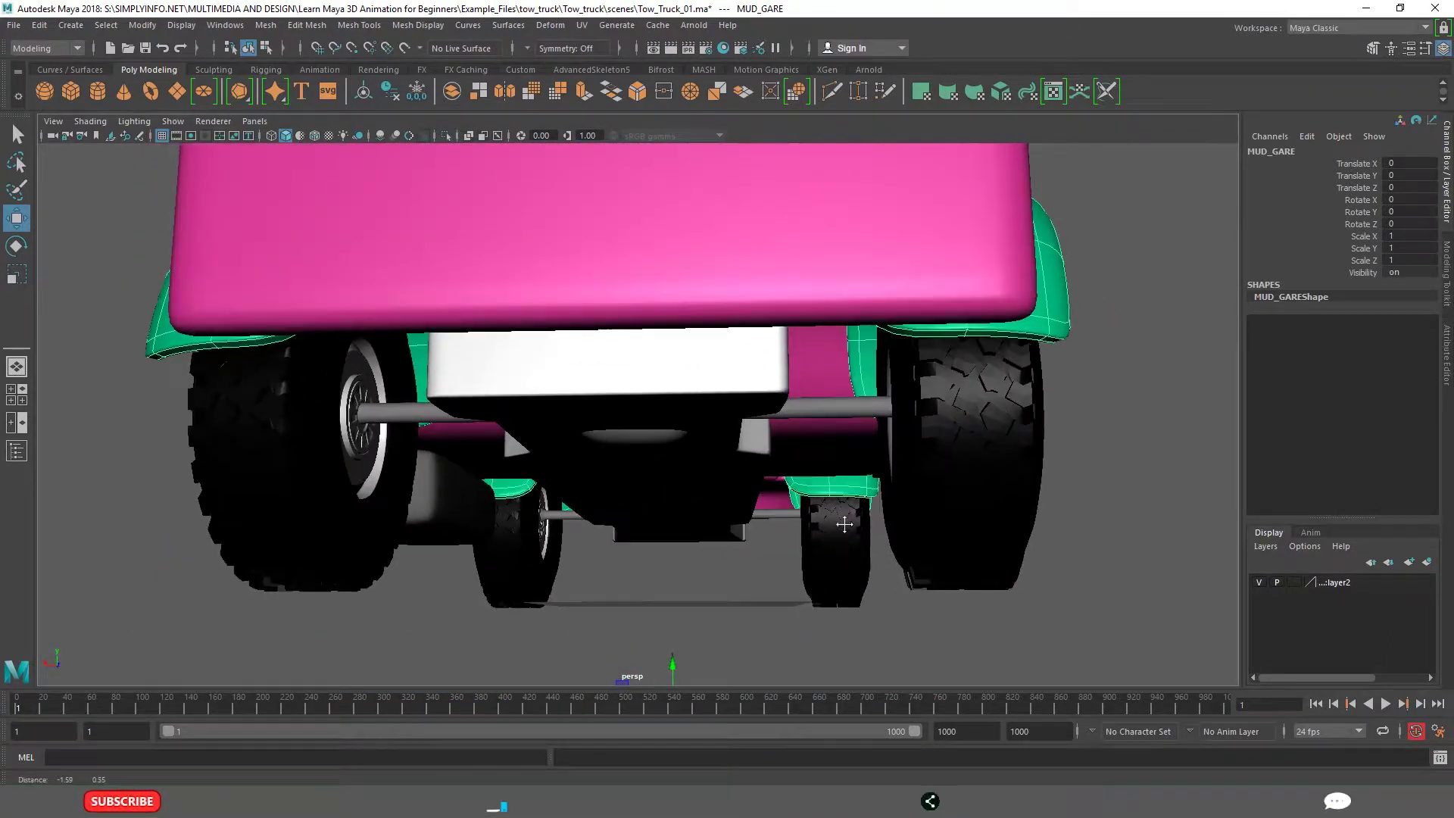
{"action": "scroll", "coordinate": [883, 547], "scroll_direction": "up", "scroll_amount": 4}
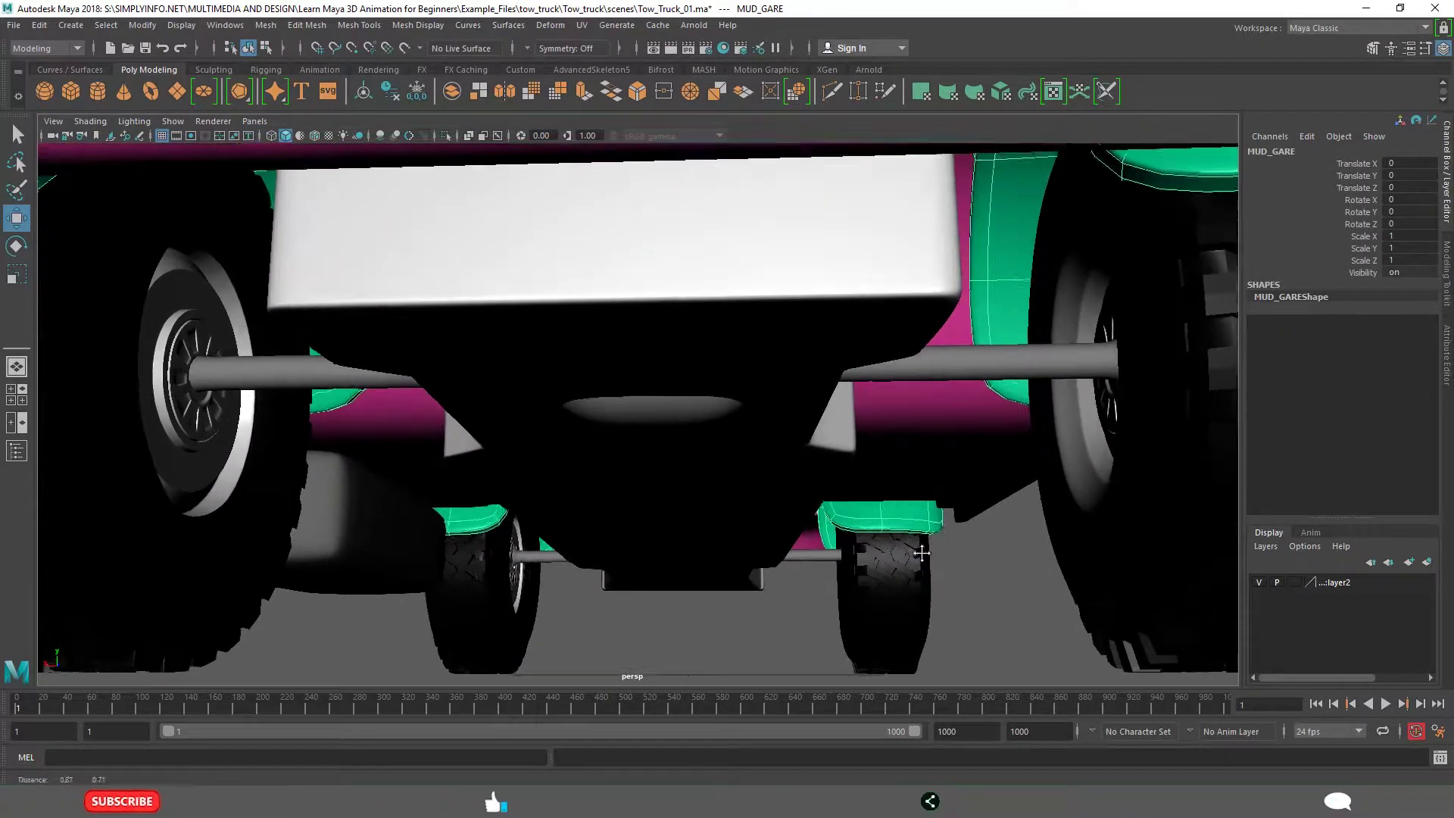
Return to the four-view layout, deselect the mudguards and frame the truck in the top view.
{"action": "key", "text": "space"}
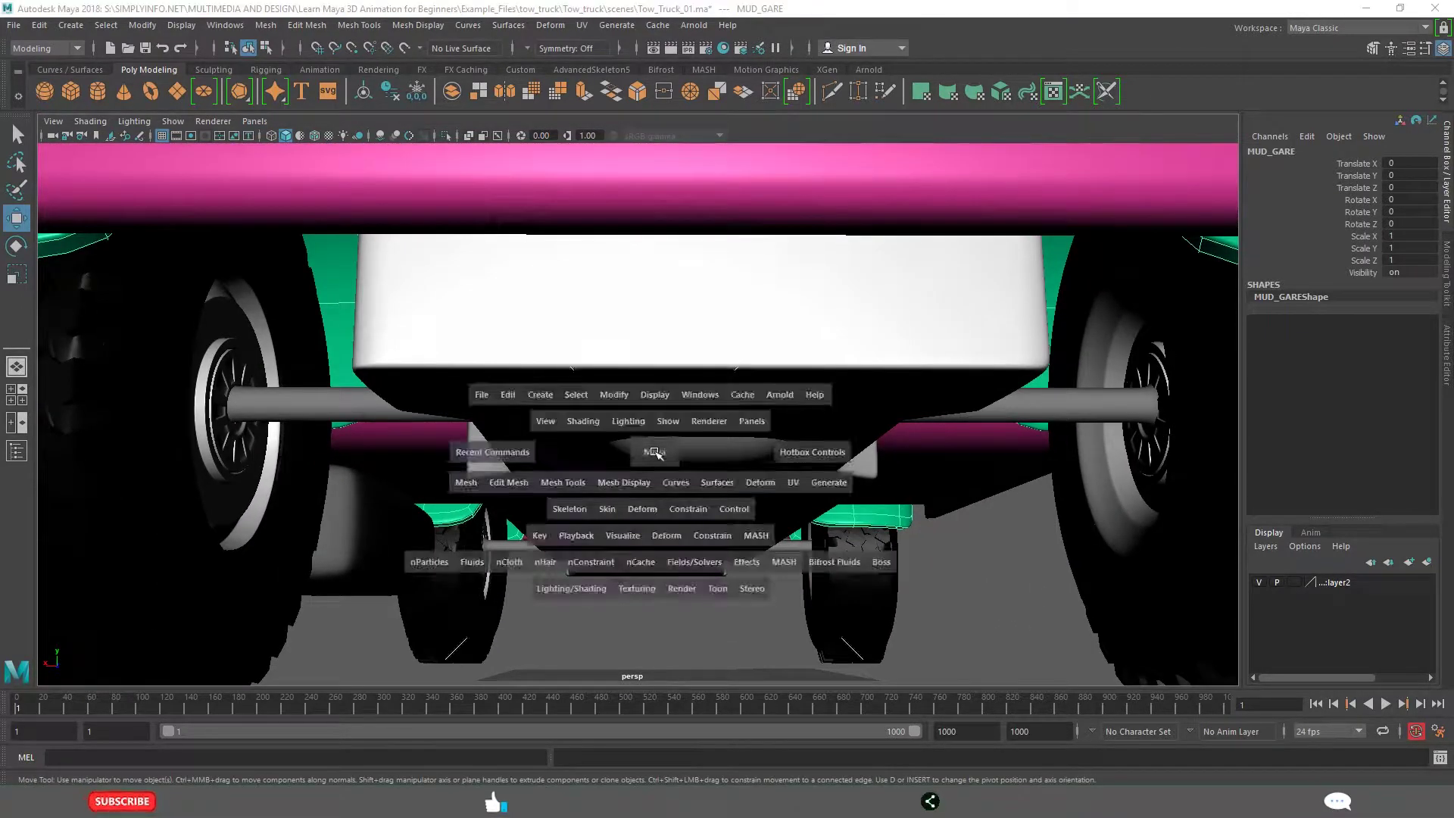
{"action": "scroll", "coordinate": [477, 369], "scroll_direction": "down", "scroll_amount": 3}
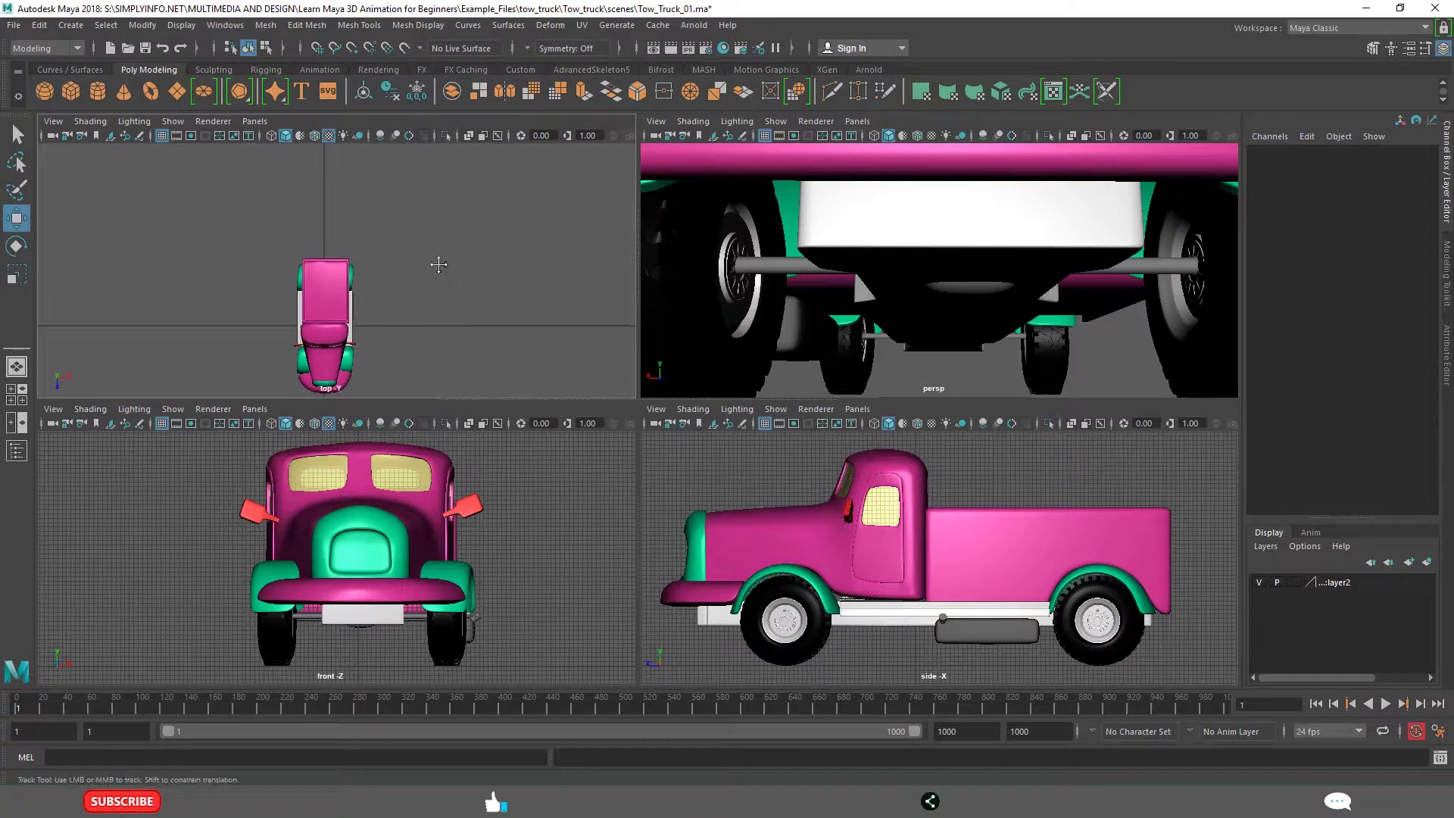
{"action": "middle_click_drag", "start_coordinate": [438, 263], "coordinate": [437, 214], "text": "alt"}
{"action": "scroll", "coordinate": [456, 278], "scroll_direction": "up", "scroll_amount": 4}
{"action": "middle_click_drag", "start_coordinate": [464, 302], "coordinate": [463, 298], "text": "alt"}
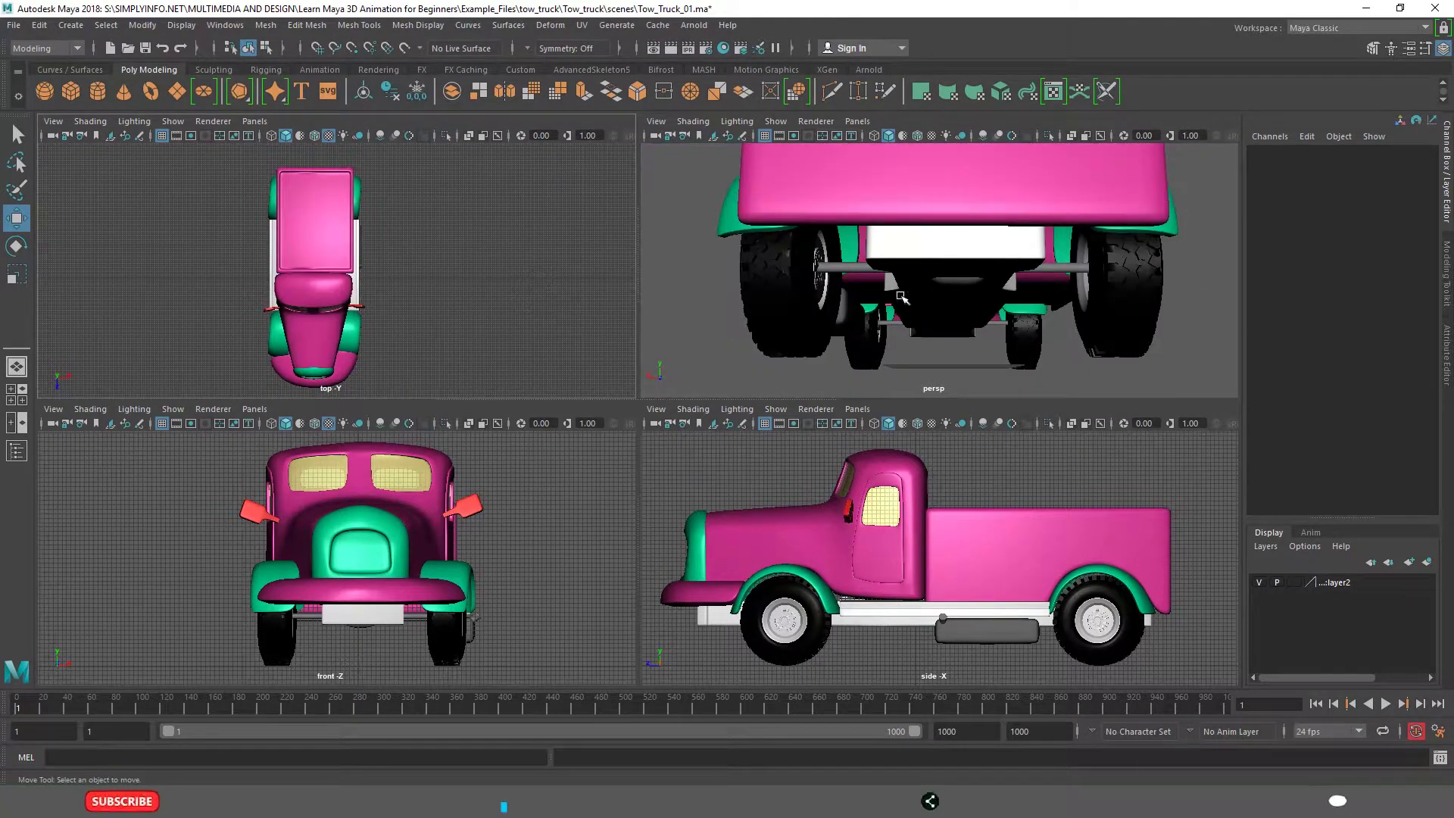
View the whole truck from a front three-quarter angle in the full-size perspective view.
{"action": "scroll", "coordinate": [972, 250], "scroll_direction": "down", "scroll_amount": 3}
{"action": "left_click_drag", "start_coordinate": [963, 258], "coordinate": [723, 291], "text": "alt"}
{"action": "scroll", "coordinate": [944, 296], "scroll_direction": "down", "scroll_amount": 6}
{"action": "scroll", "coordinate": [901, 294], "scroll_direction": "up", "scroll_amount": 5}
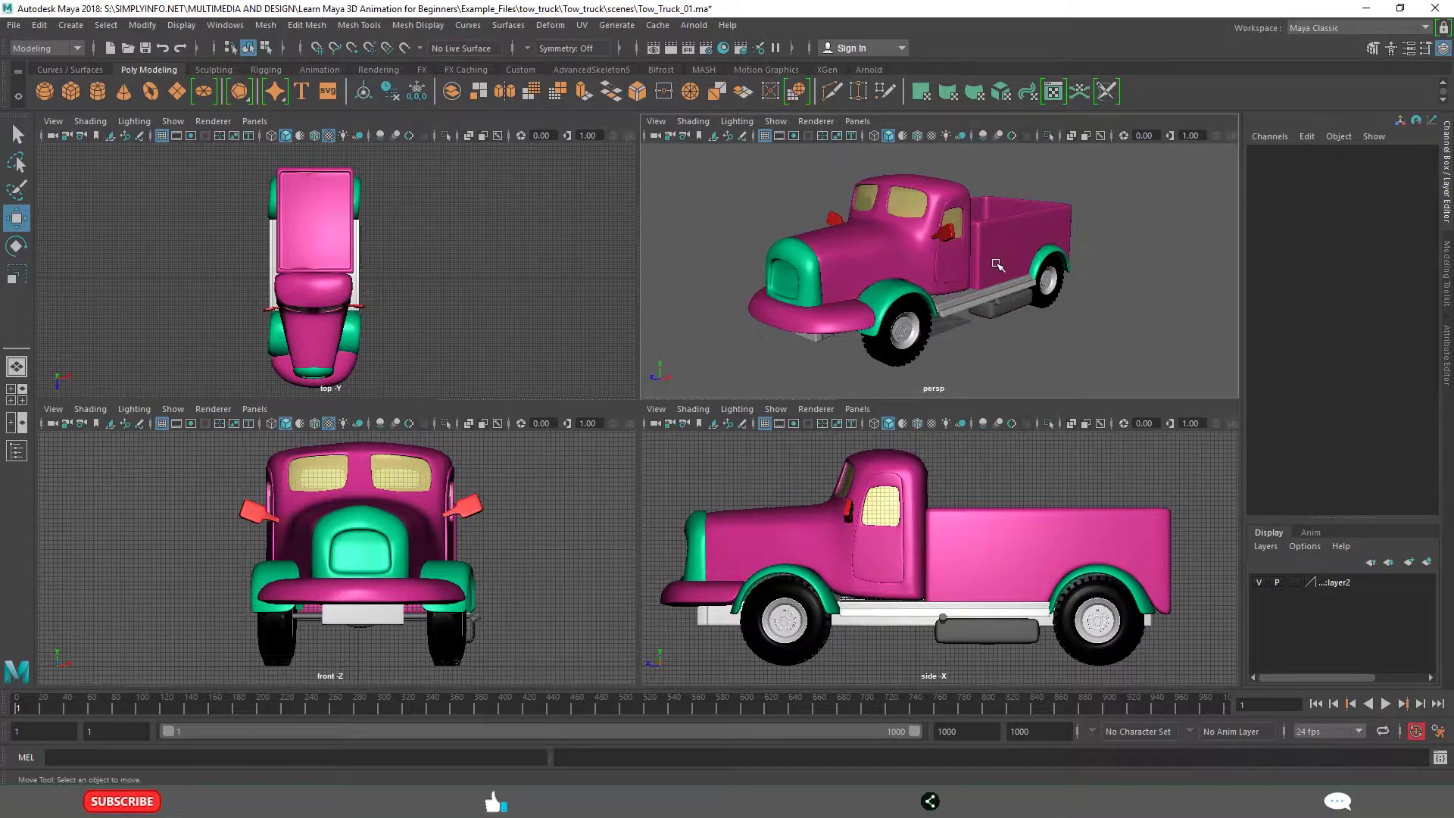
{"action": "key", "text": "space"}
{"action": "left_click_drag", "start_coordinate": [726, 512], "coordinate": [751, 516], "text": "alt"}
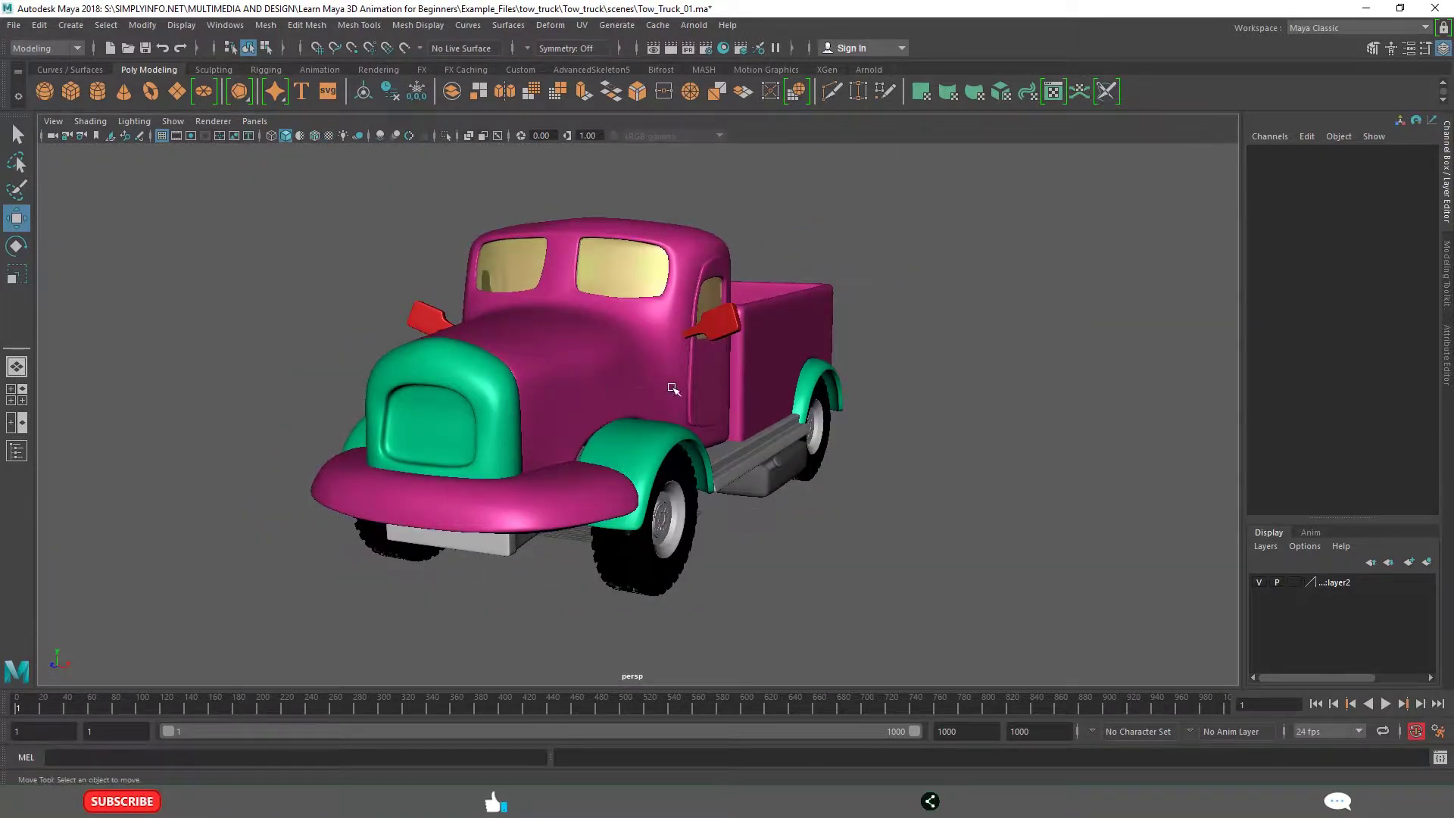
{"action": "key", "text": "space"}
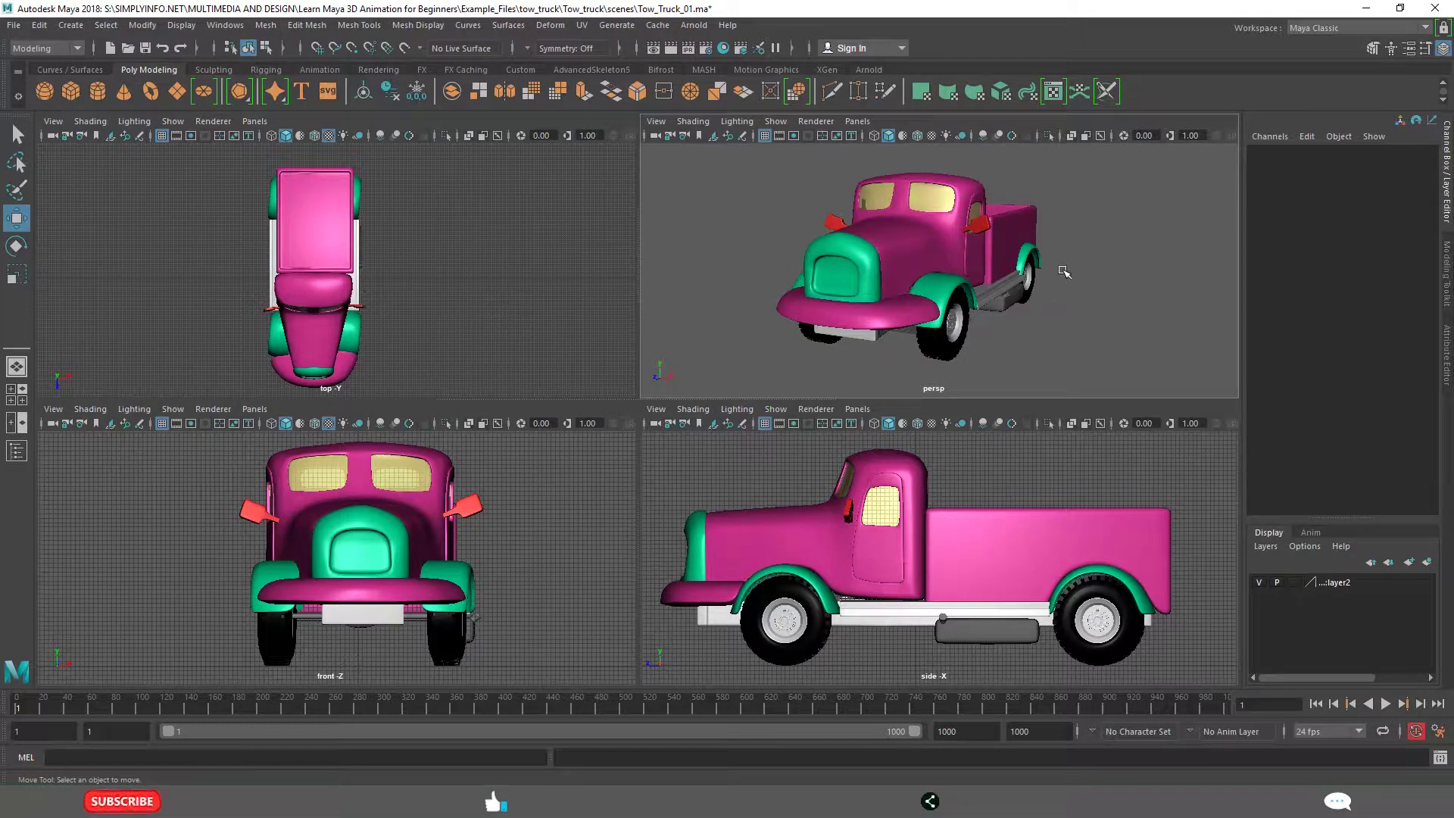
{"action": "key", "text": "space"}
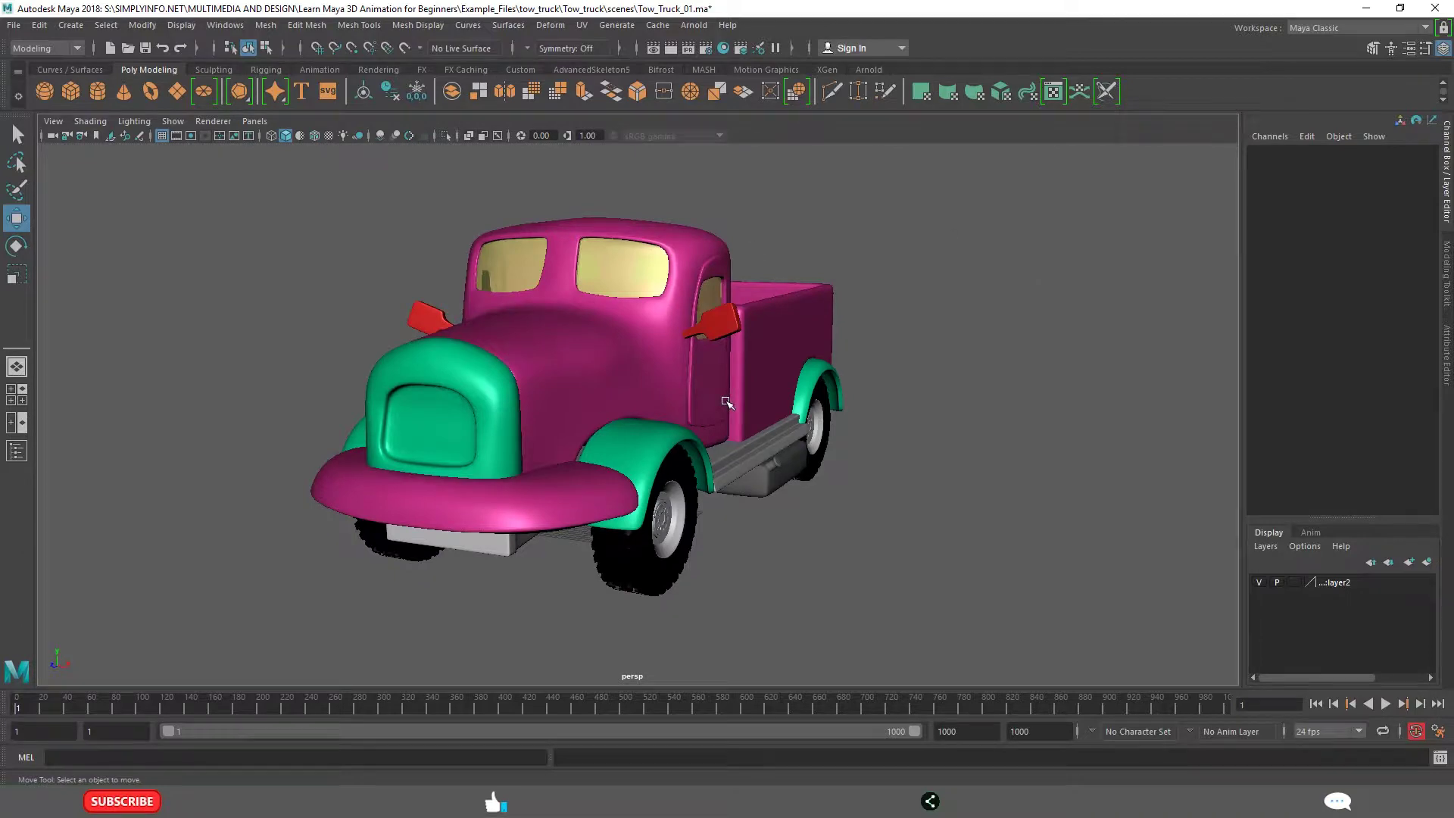
{"action": "key", "text": "space"}
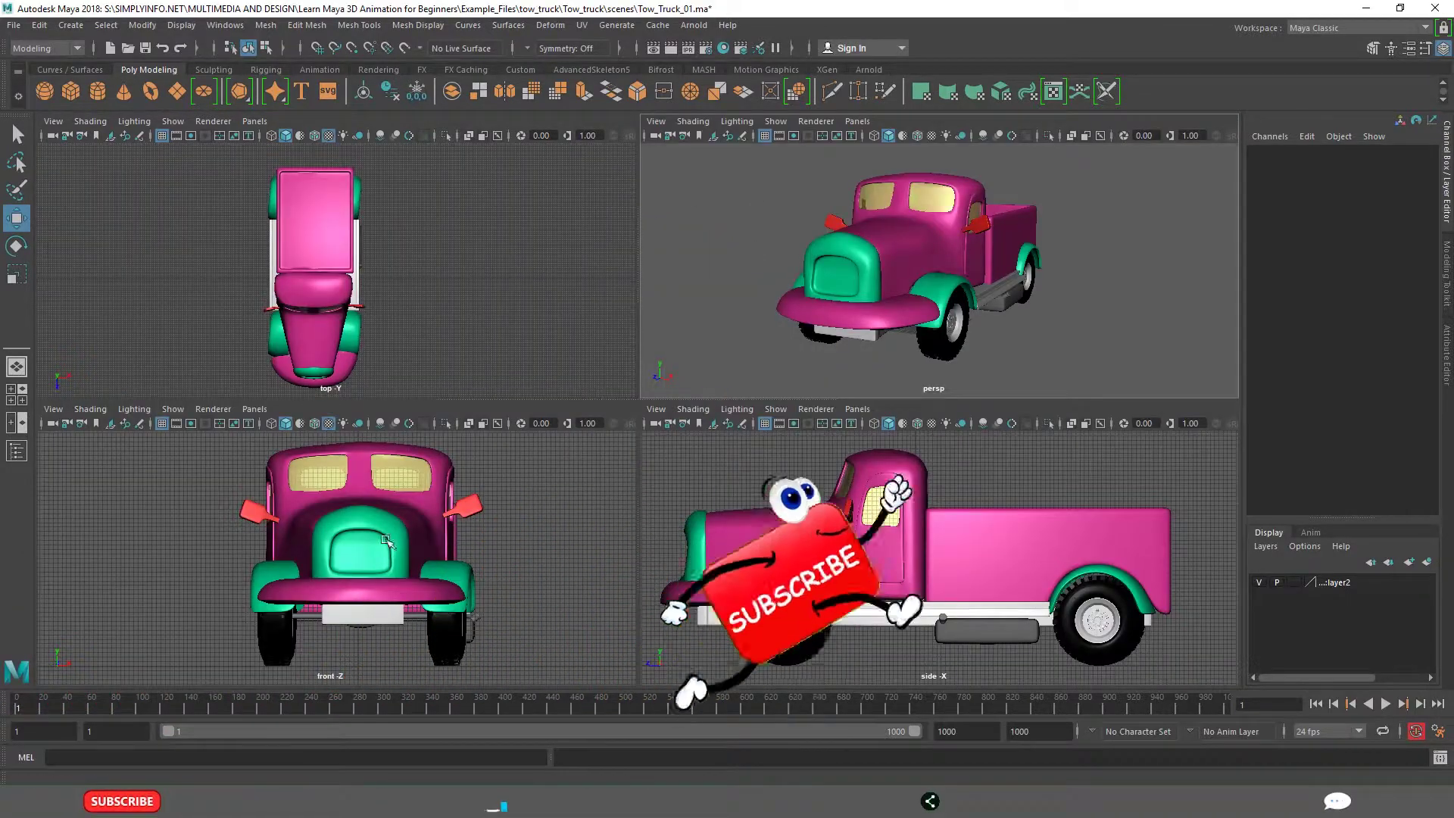
Compare the truck in the four-view layout and the enlarged single views, finishing with the full-size perspective view.
{"action": "key", "text": "space"}
{"action": "key", "text": "space"}
{"action": "key", "text": "space"}
{"action": "key", "text": "space"}
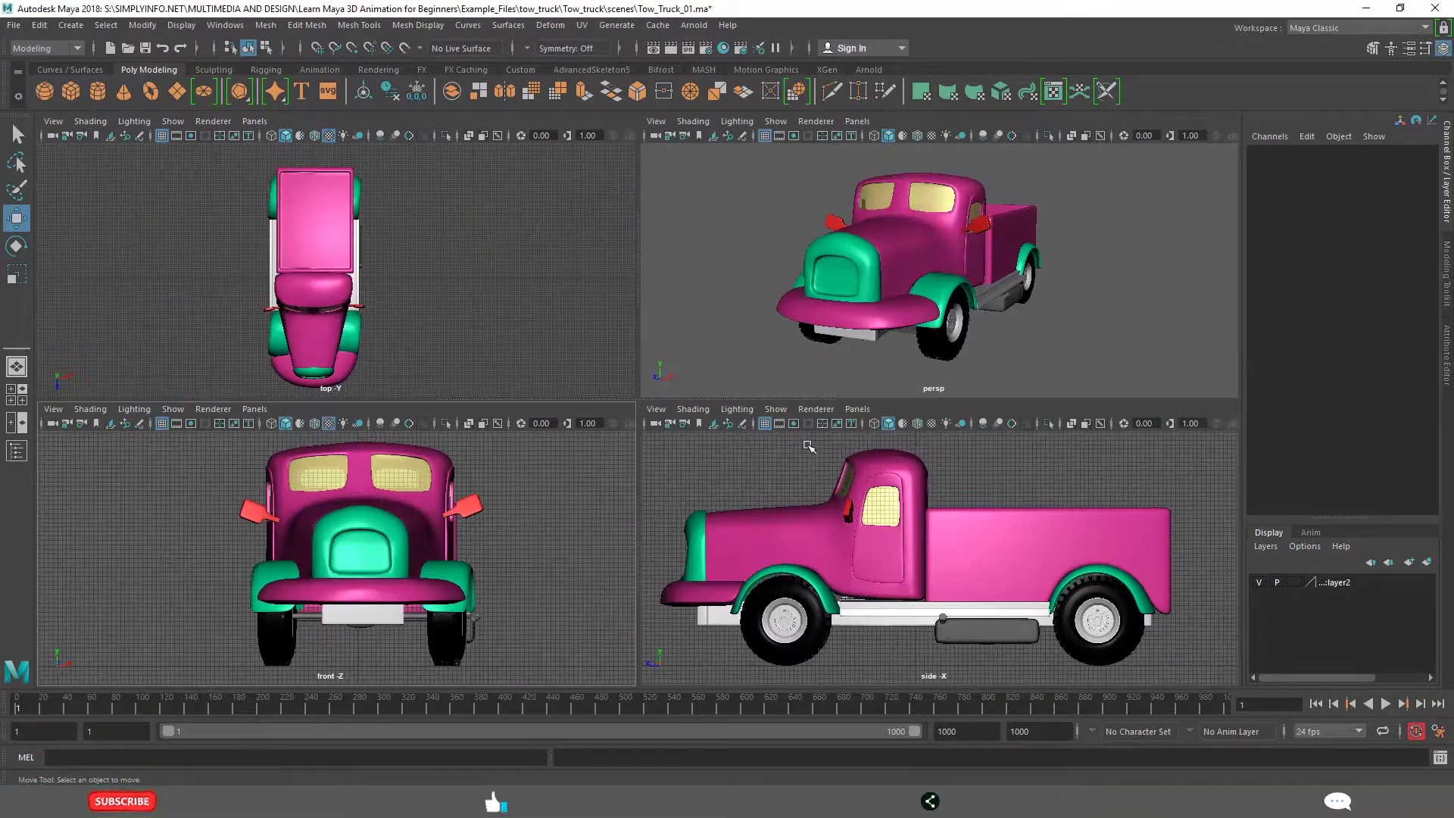
{"action": "key", "text": "space"}
{"action": "key", "text": "space"}
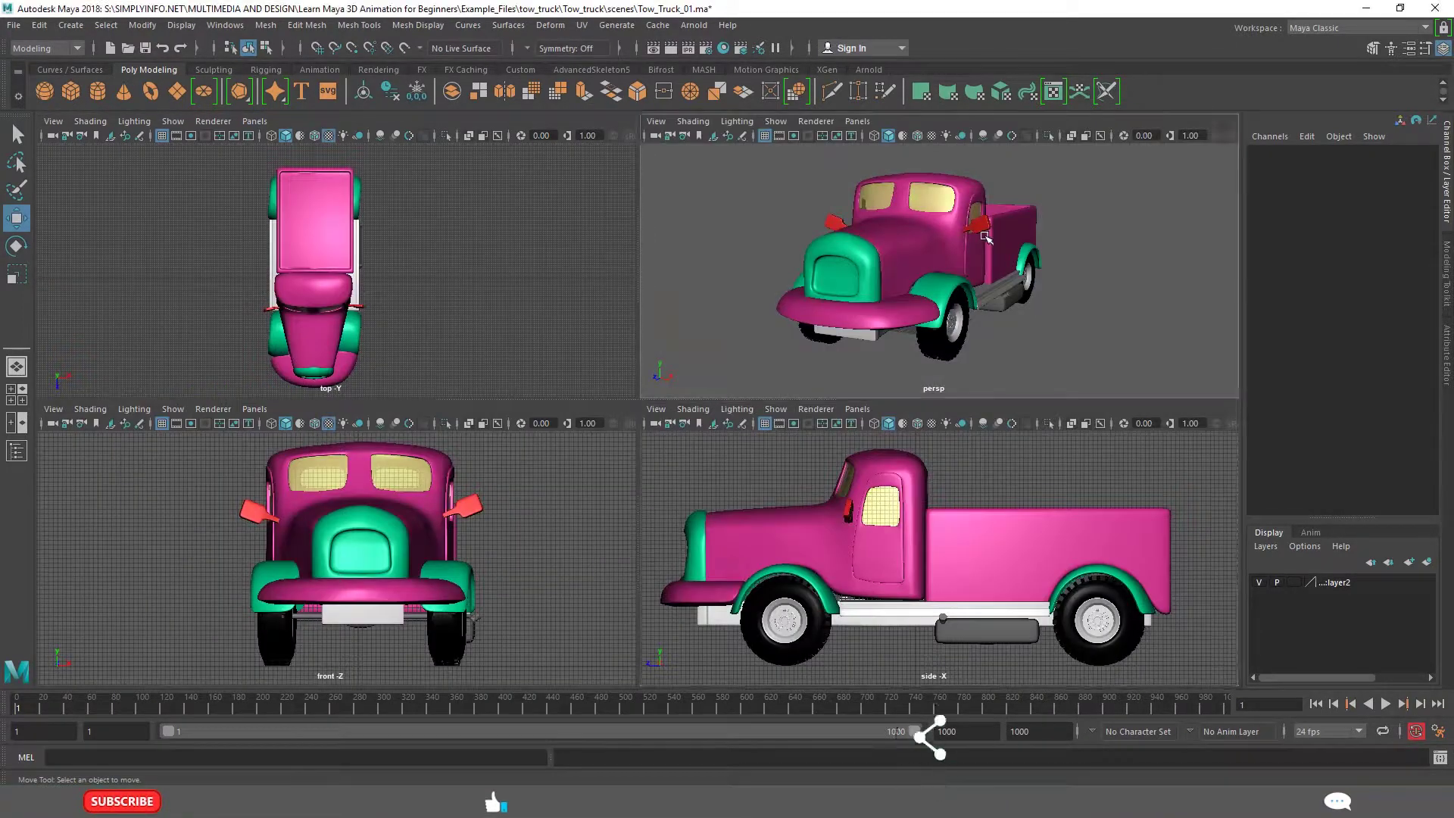
{"action": "key", "text": "space"}
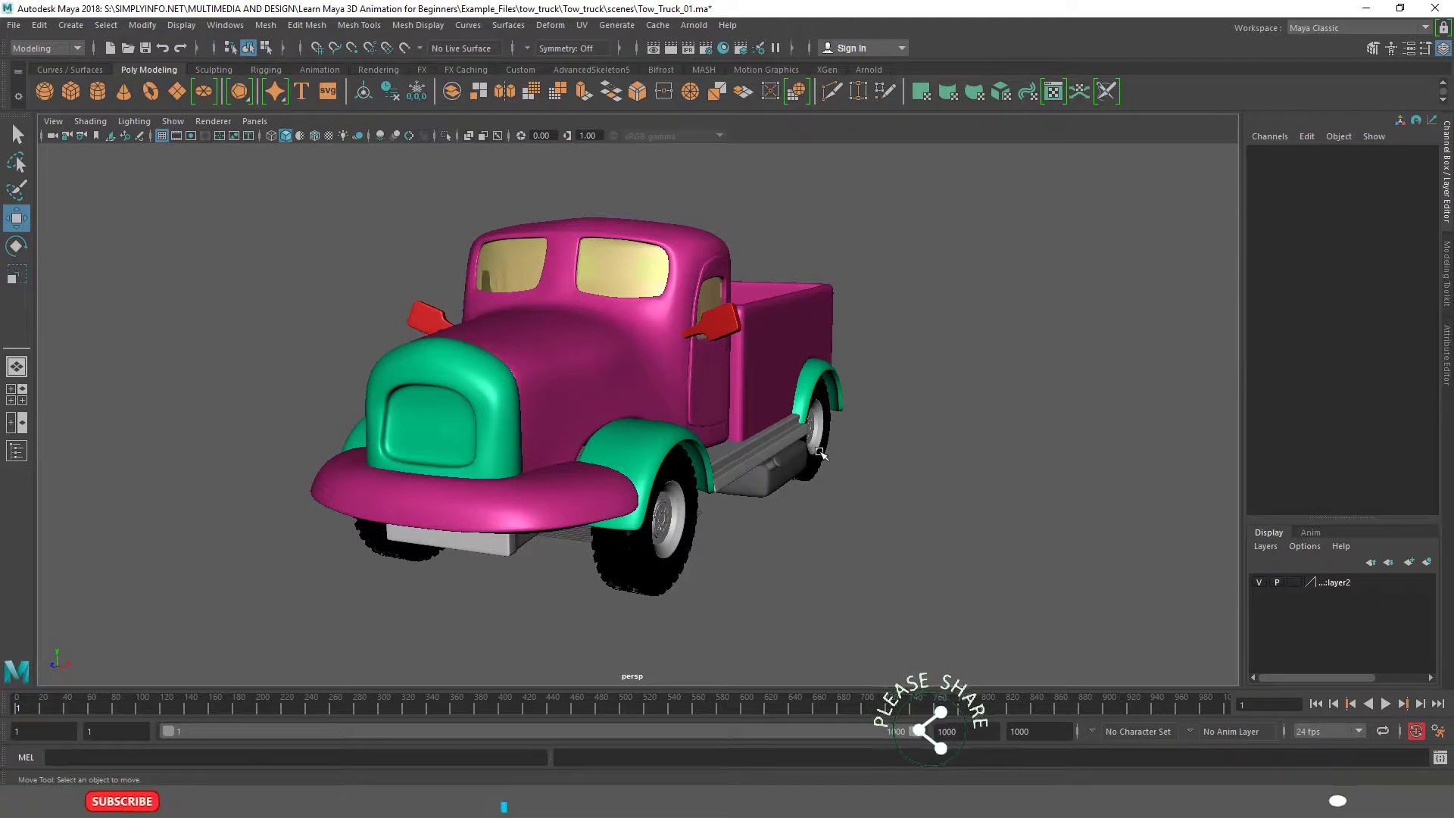
{"action": "key", "text": "space"}
{"action": "key", "text": "space"}
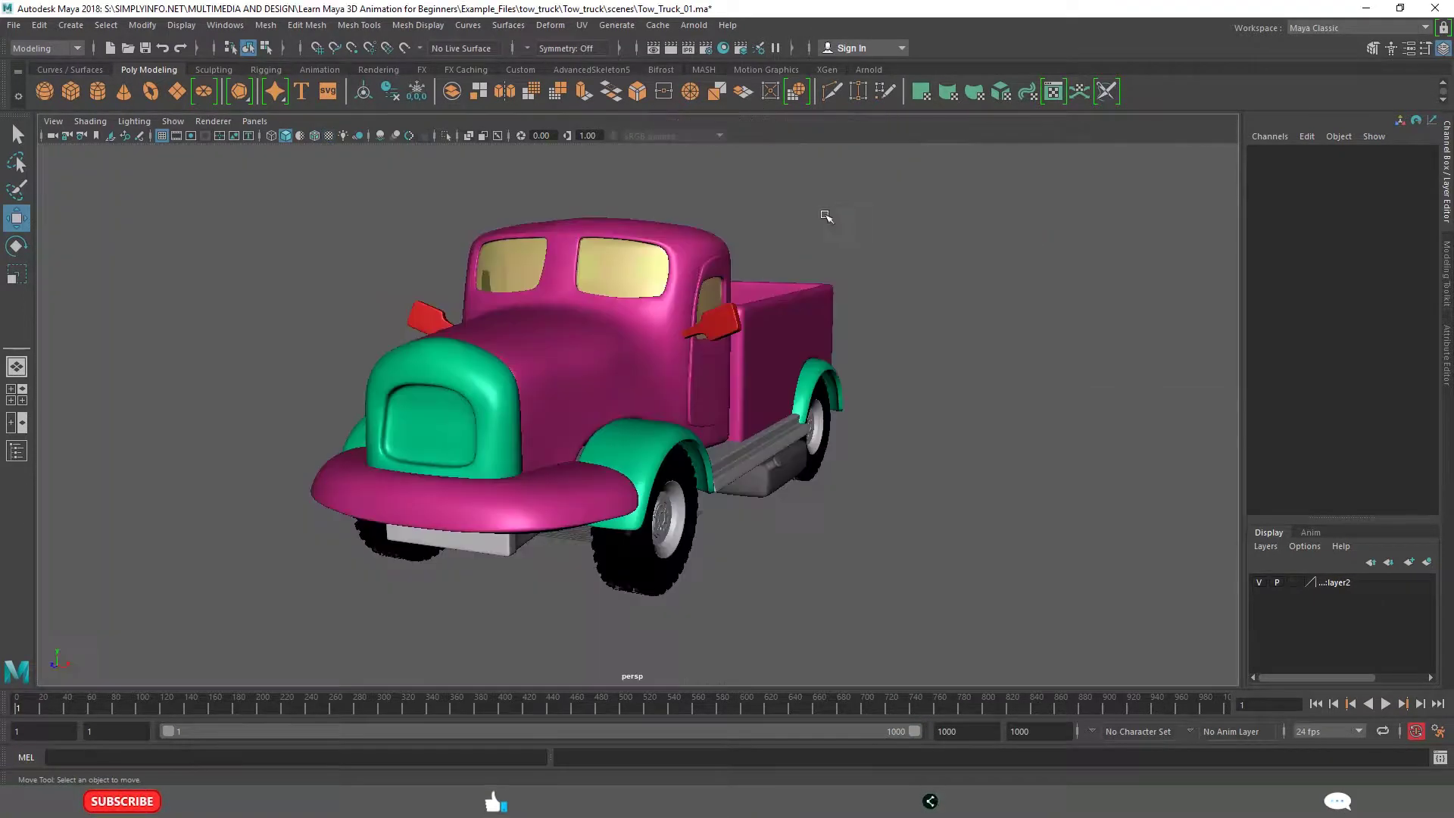
Switch the full-size perspective panel to the orthographic top view and return to the four-view layout.
{"action": "left_click", "coordinate": [254, 121]}
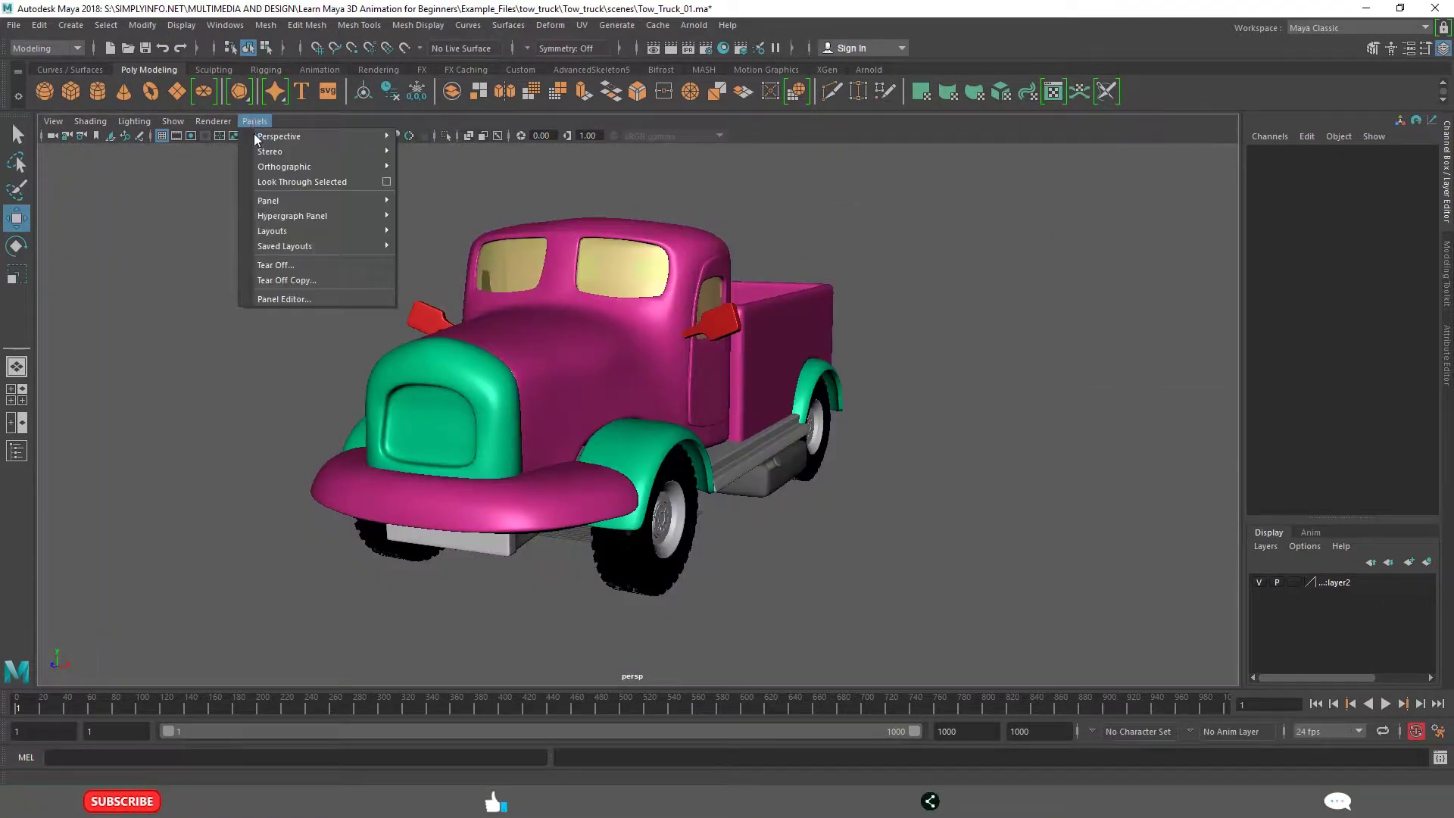
{"action": "mouse_move", "coordinate": [312, 168]}
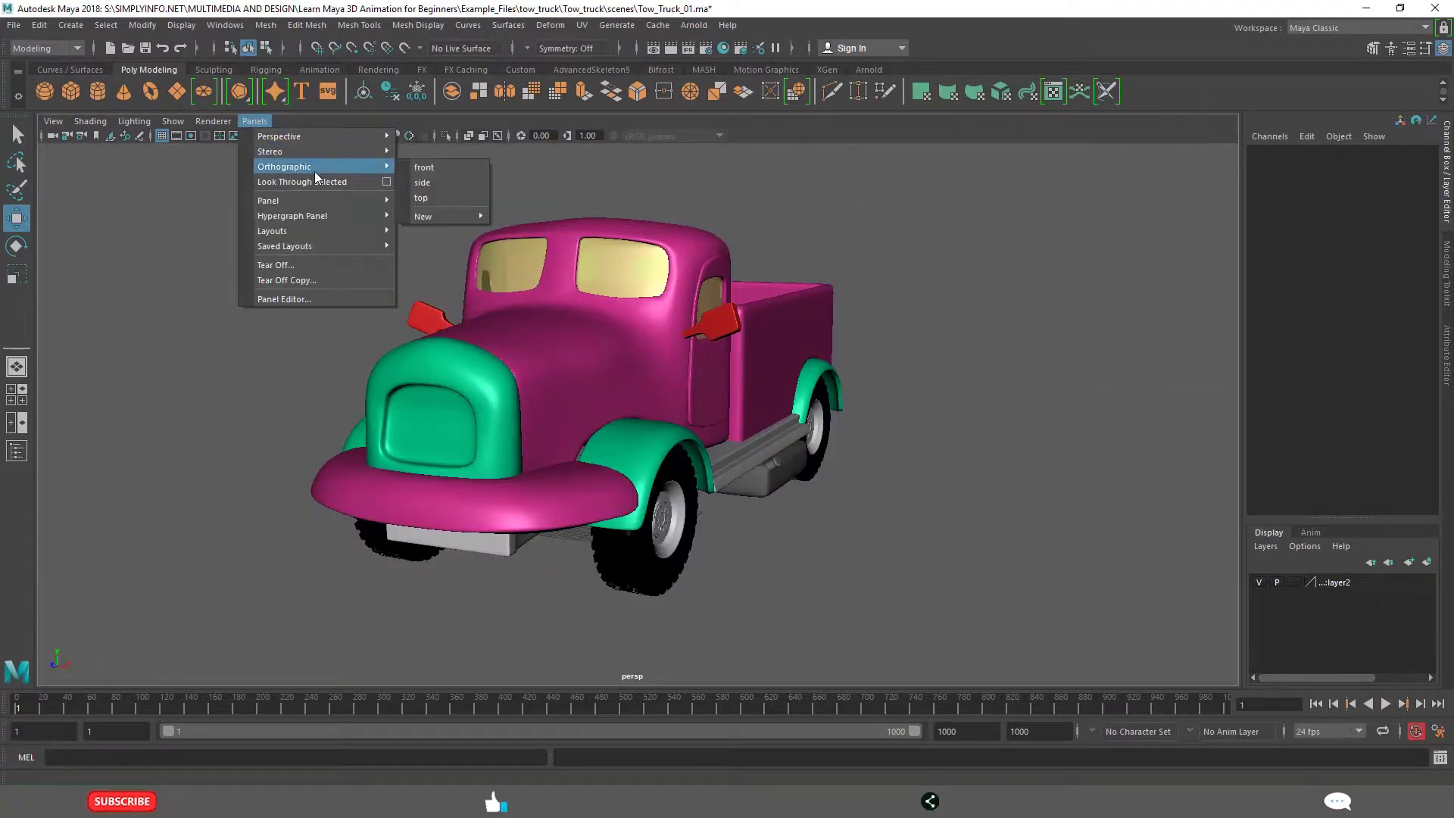
{"action": "left_click", "coordinate": [421, 197]}
{"action": "key", "text": "space"}
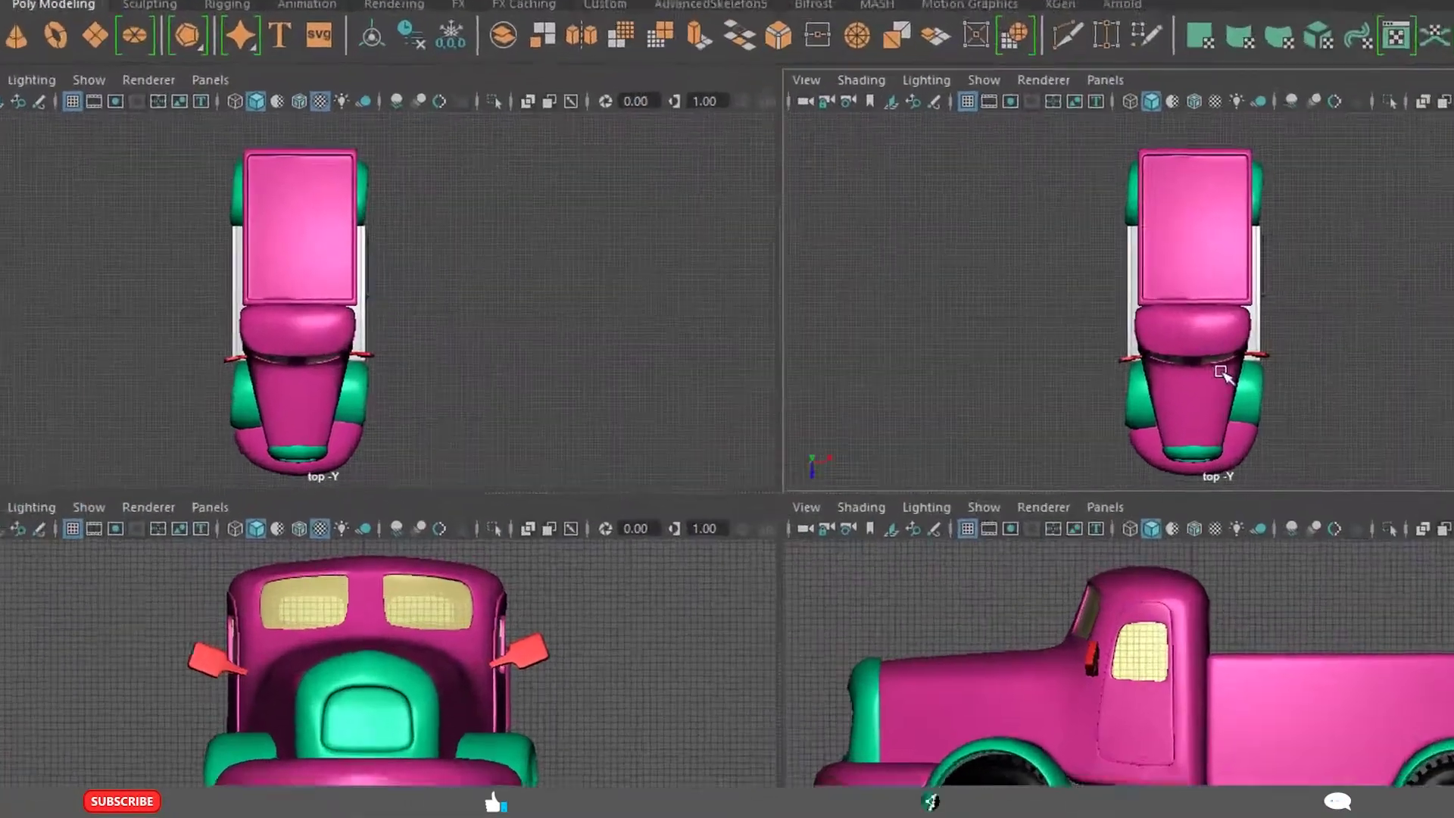
Change the original top-view panel to the persp camera and orbit to show more of the truck's side.
{"action": "left_click", "coordinate": [256, 121]}
{"action": "mouse_move", "coordinate": [364, 85]}
{"action": "left_click", "coordinate": [465, 88]}
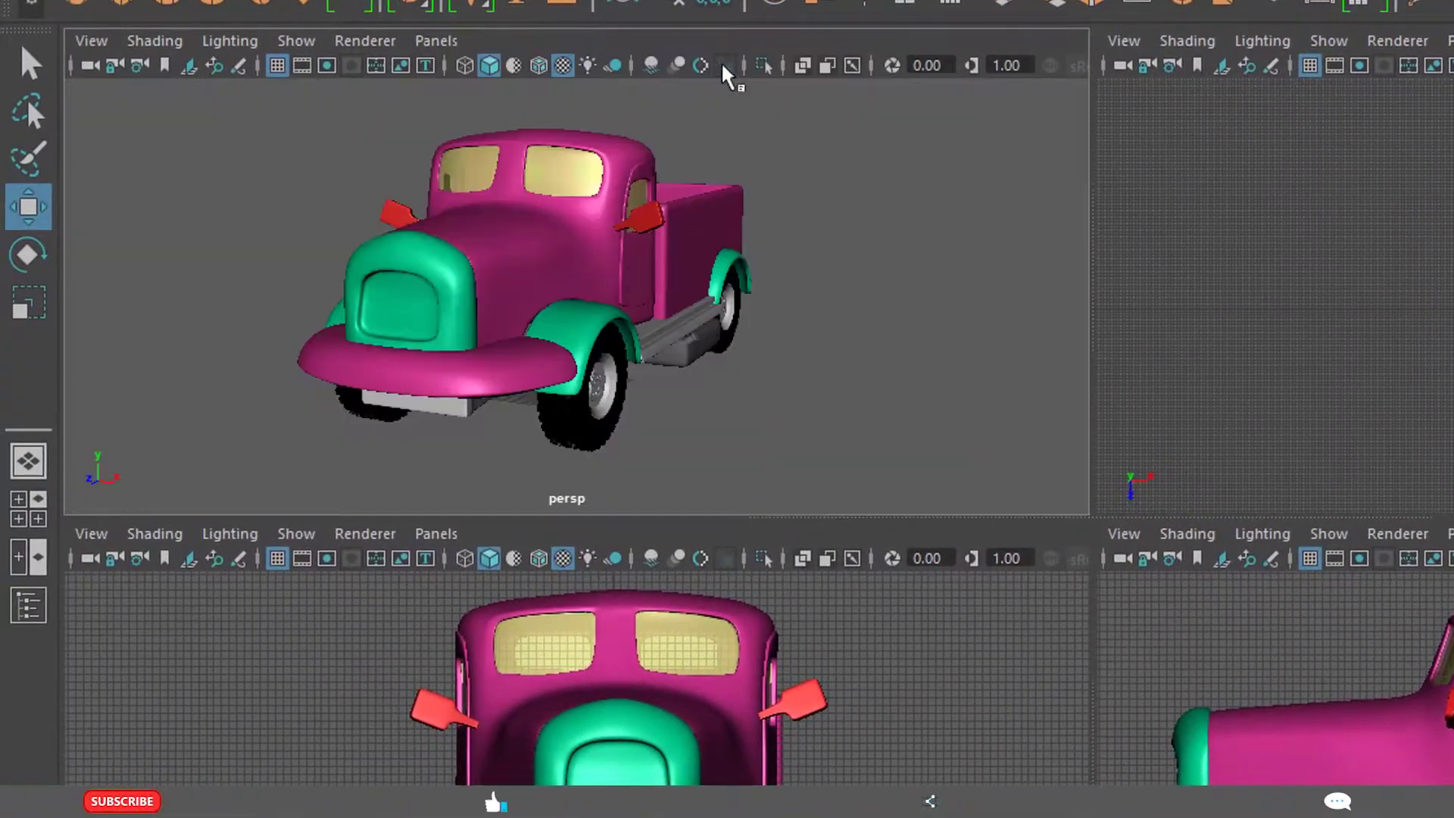
{"action": "mouse_move", "coordinate": [818, 361]}
{"action": "left_mouse_down", "text": "alt"}
{"action": "mouse_move", "coordinate": [633, 341]}
{"action": "mouse_move", "coordinate": [793, 371]}
{"action": "mouse_move", "coordinate": [748, 386]}
{"action": "mouse_move", "coordinate": [810, 383]}
{"action": "mouse_move", "coordinate": [795, 367]}
{"action": "left_mouse_up", "text": "alt"}
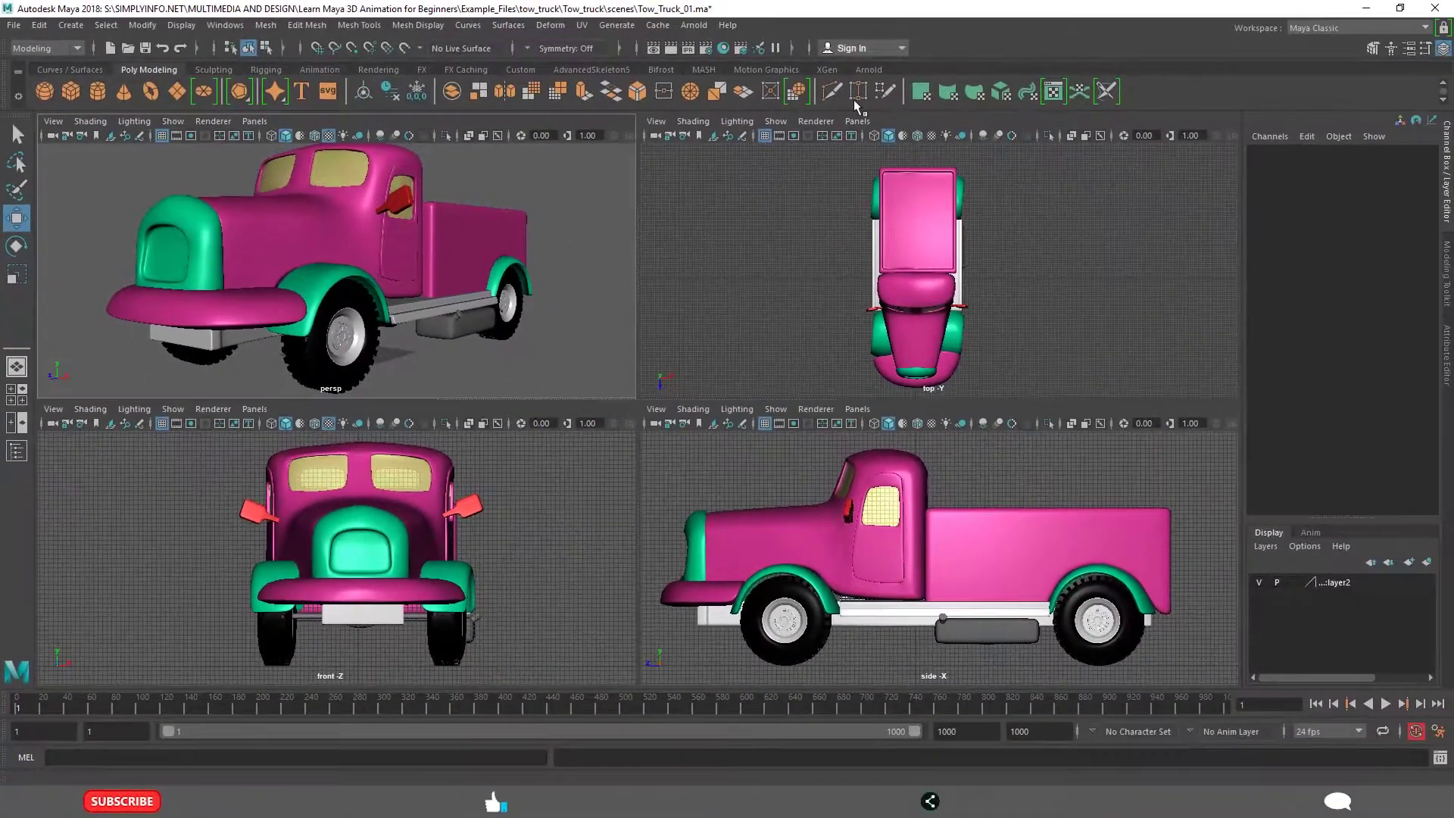
{"action": "left_click", "coordinate": [924, 112]}
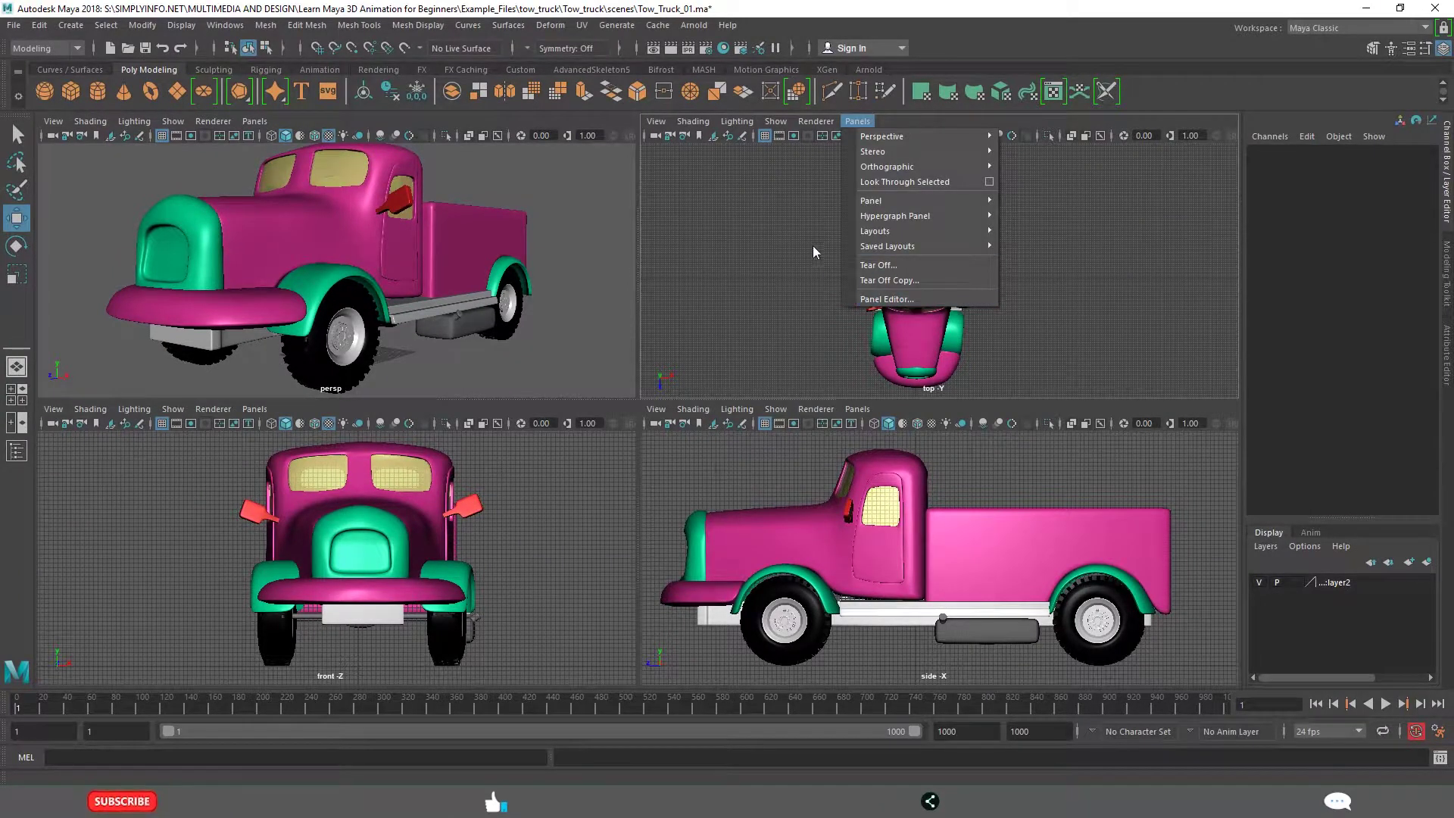
{"action": "left_click", "coordinate": [1028, 121]}
{"action": "left_click", "coordinate": [857, 121]}
{"action": "mouse_move", "coordinate": [896, 168]}
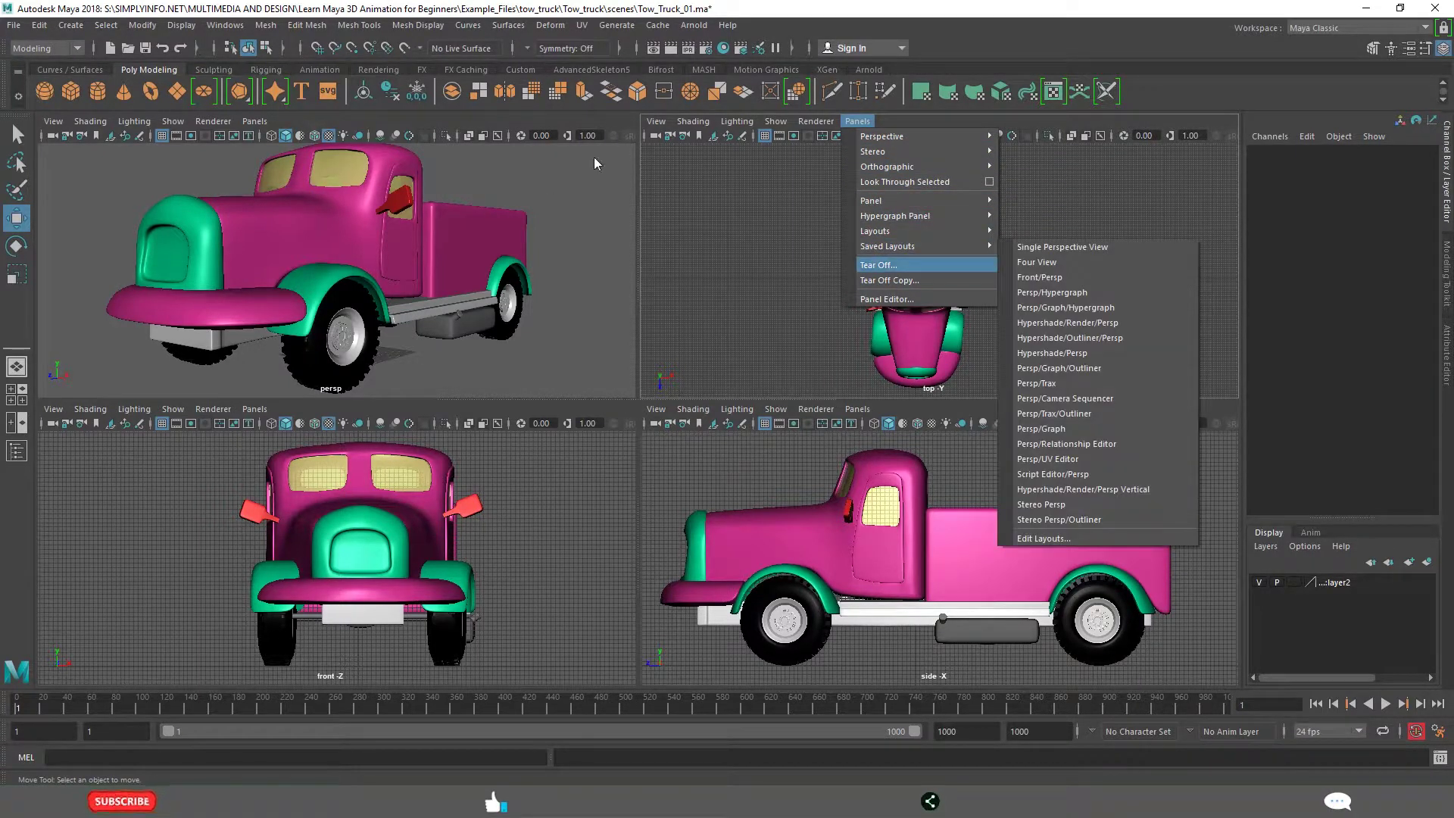
{"action": "left_click", "coordinate": [599, 118]}
View the truck in the full-size perspective from a slightly higher angle, and return to the four-view layout.
{"action": "key", "text": "space"}
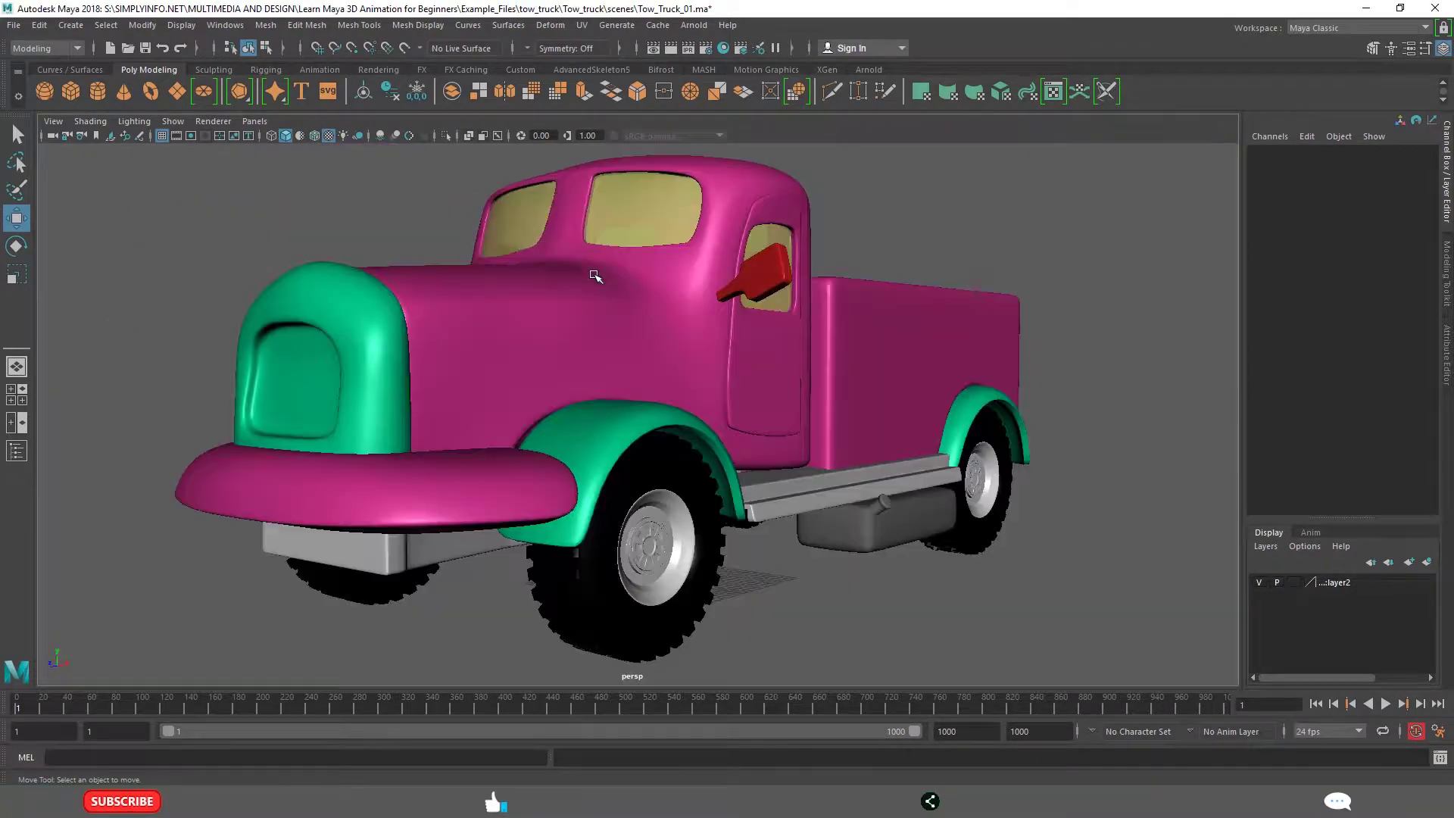
{"action": "left_click_drag", "start_coordinate": [735, 378], "coordinate": [787, 460], "text": "alt"}
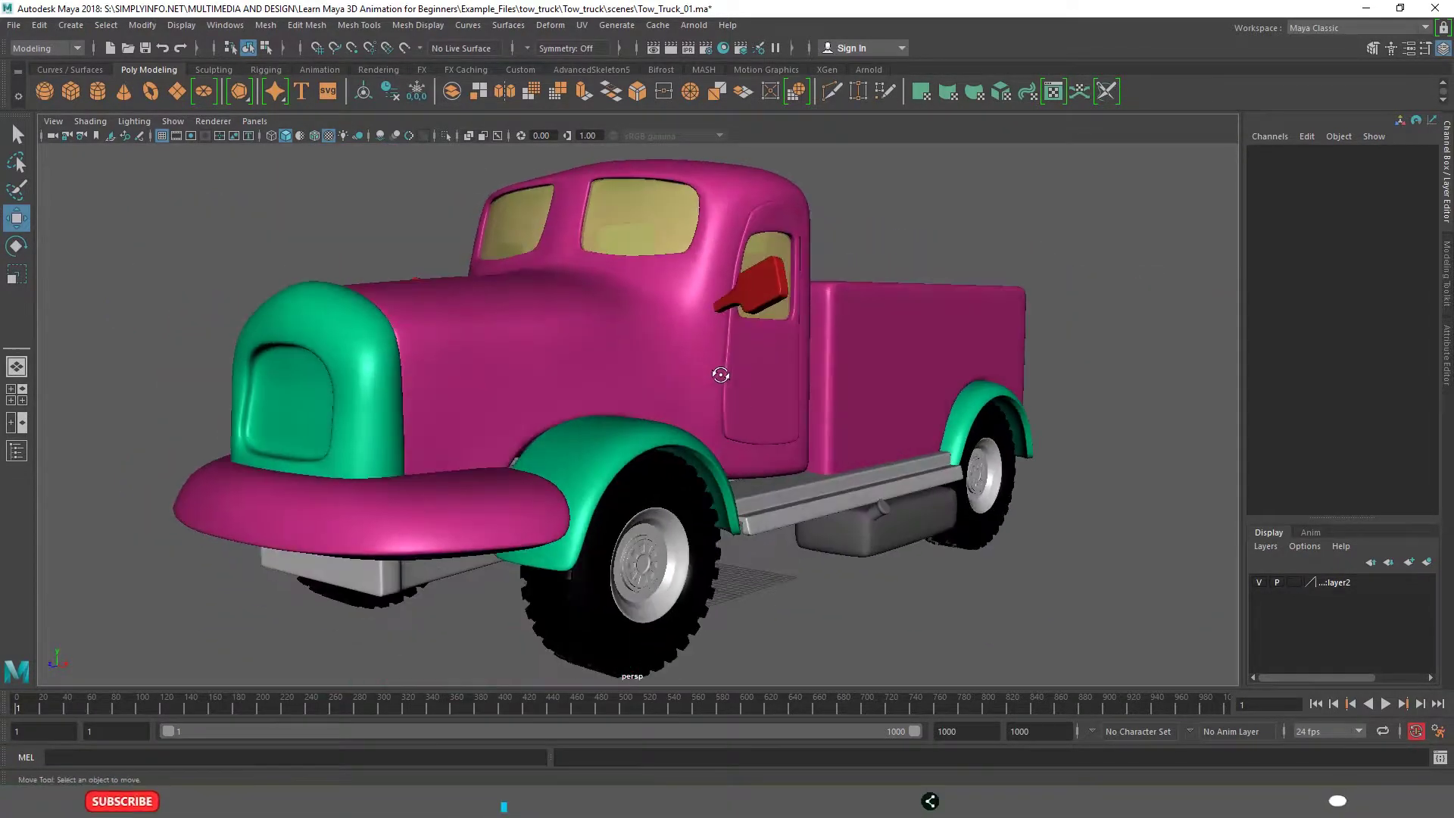
{"action": "key", "text": "space"}
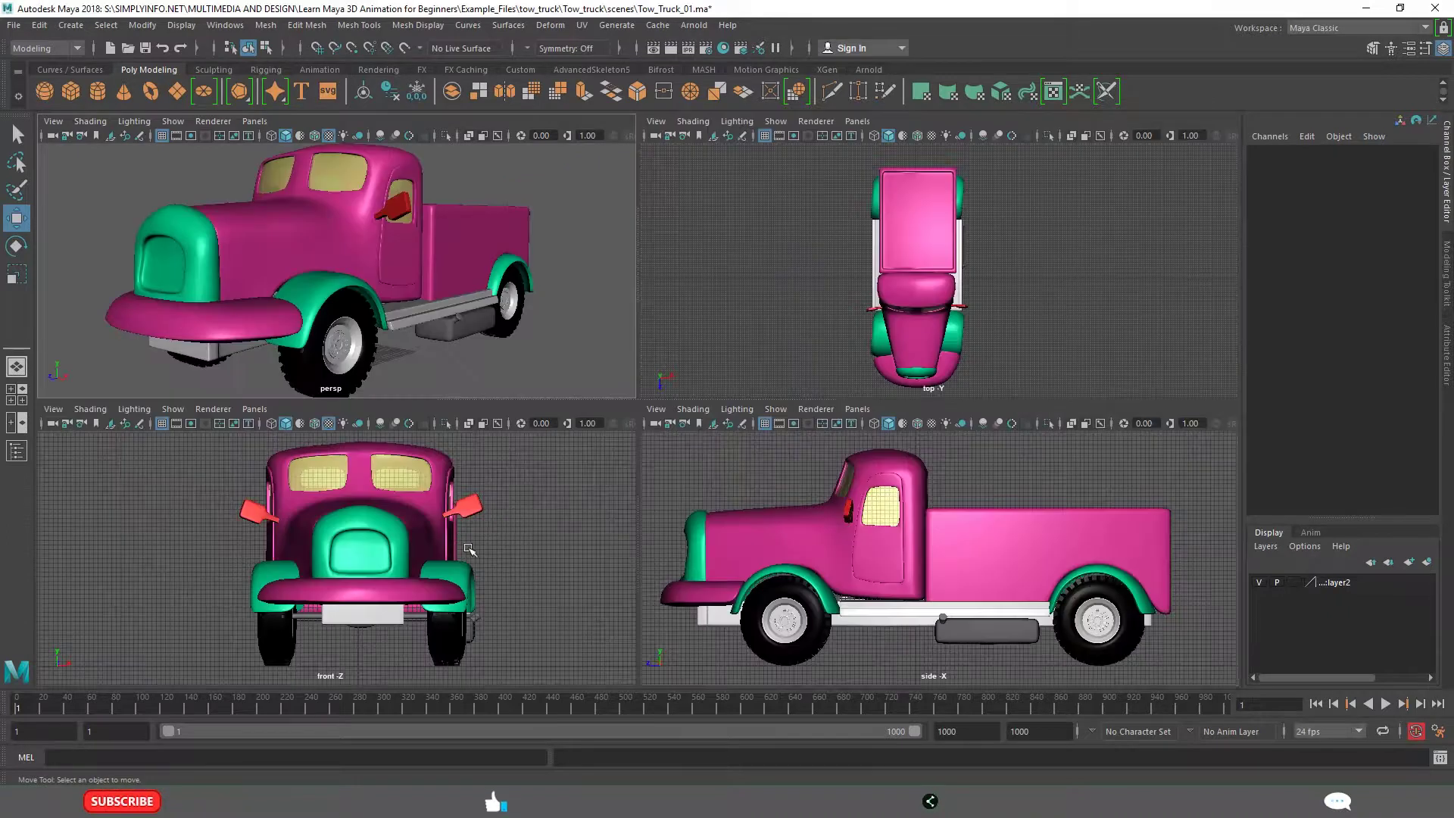
Inspect the cargo bed and cab closely in the full-size top view, and return to the full-size perspective view.
{"action": "key", "text": "space"}
{"action": "scroll", "coordinate": [837, 325], "scroll_direction": "up", "scroll_amount": 4}
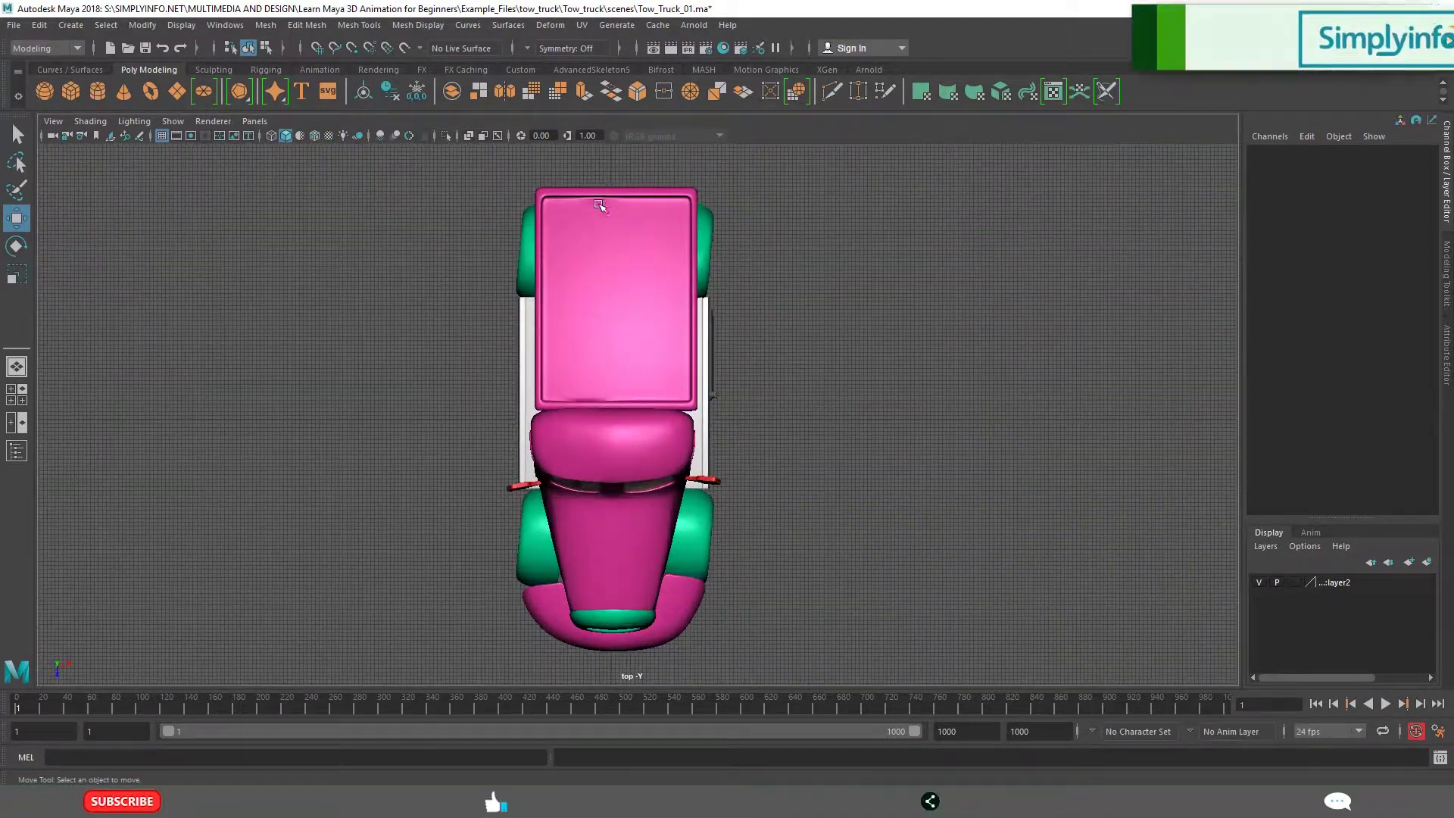
{"action": "scroll", "coordinate": [726, 397], "scroll_direction": "up", "scroll_amount": 10}
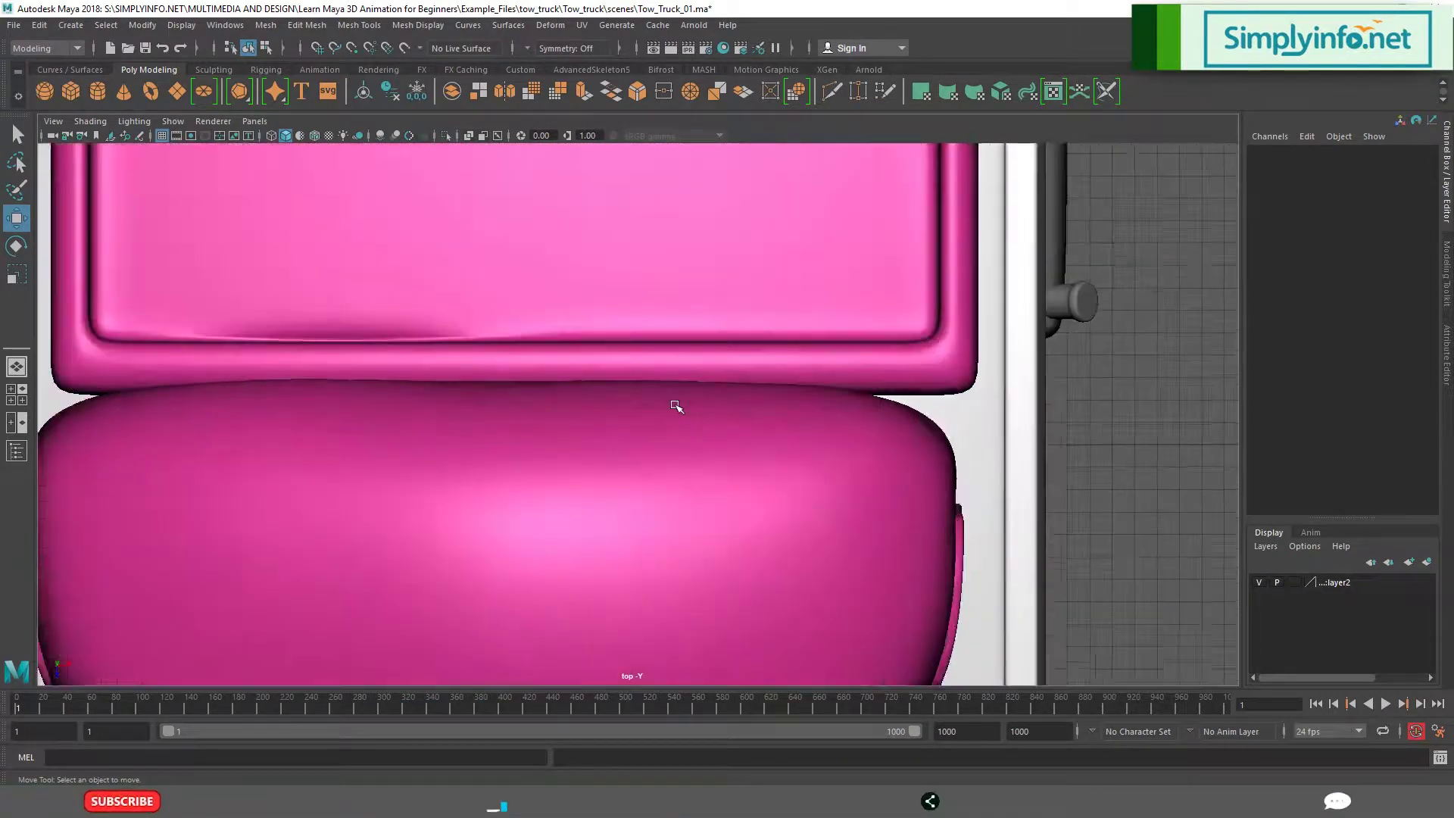
{"action": "scroll", "coordinate": [677, 406], "scroll_direction": "down", "scroll_amount": 10}
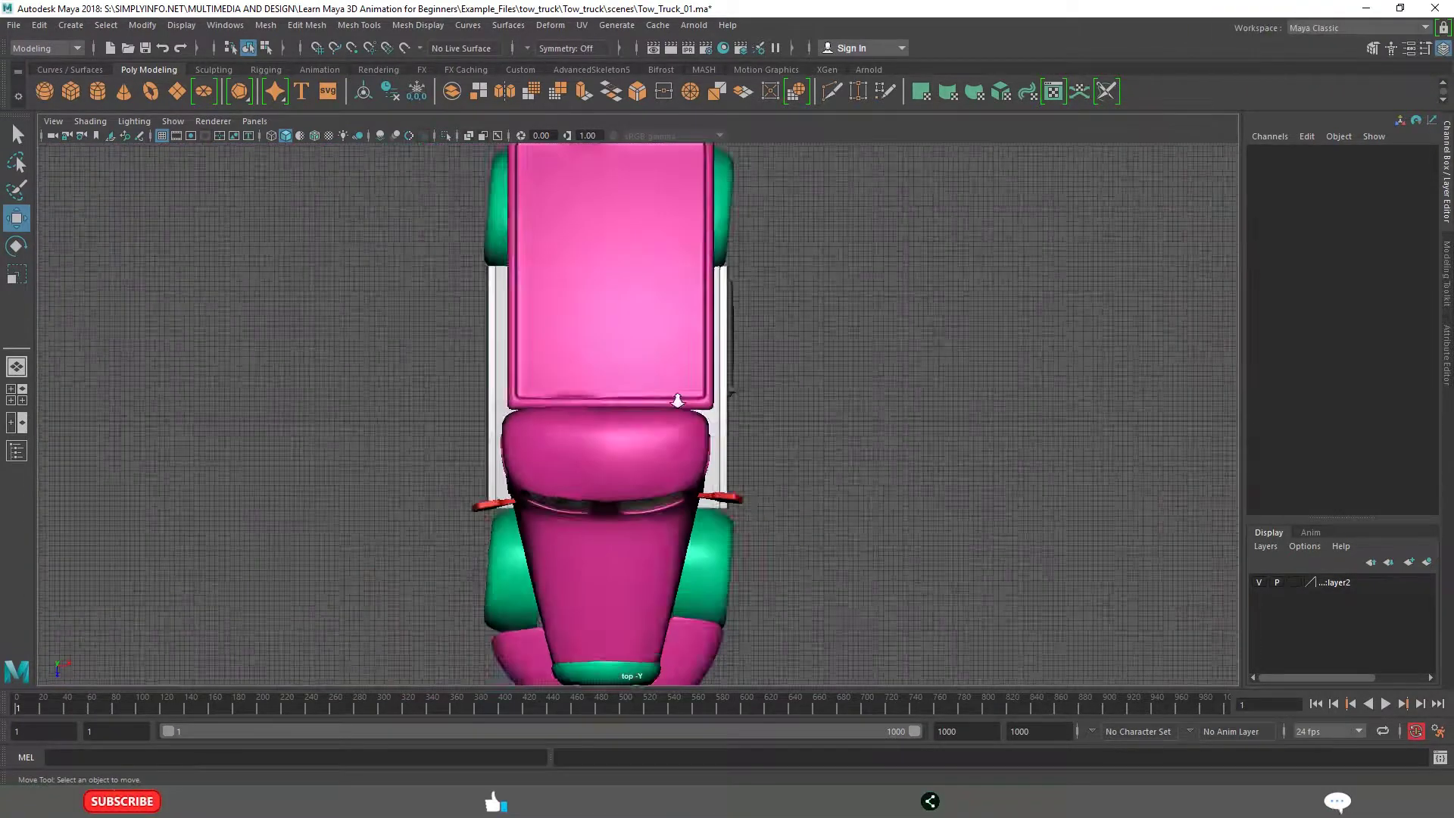
{"action": "scroll", "coordinate": [859, 406], "scroll_direction": "up", "scroll_amount": 6}
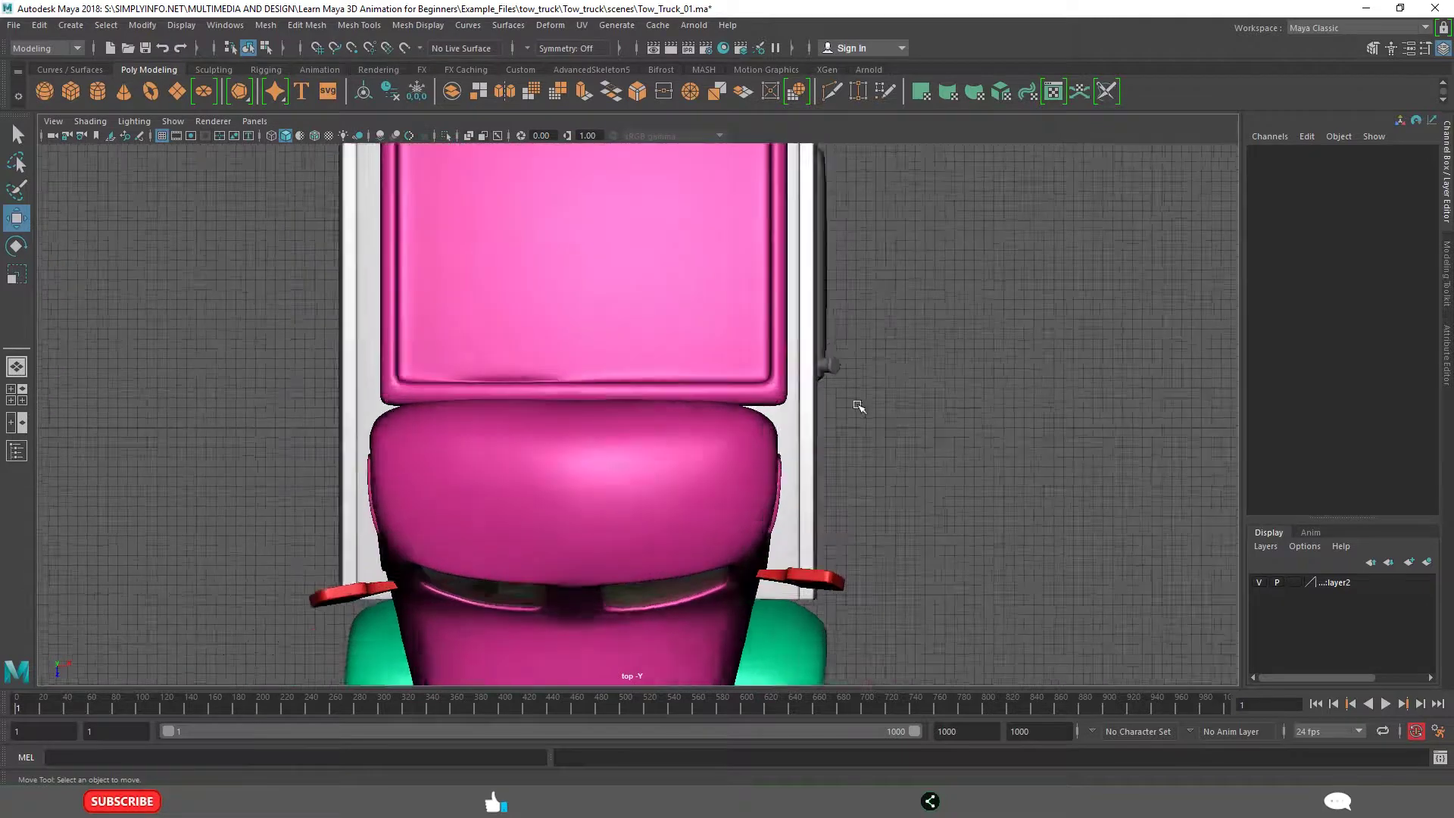
{"action": "scroll", "coordinate": [842, 403], "scroll_direction": "down", "scroll_amount": 3}
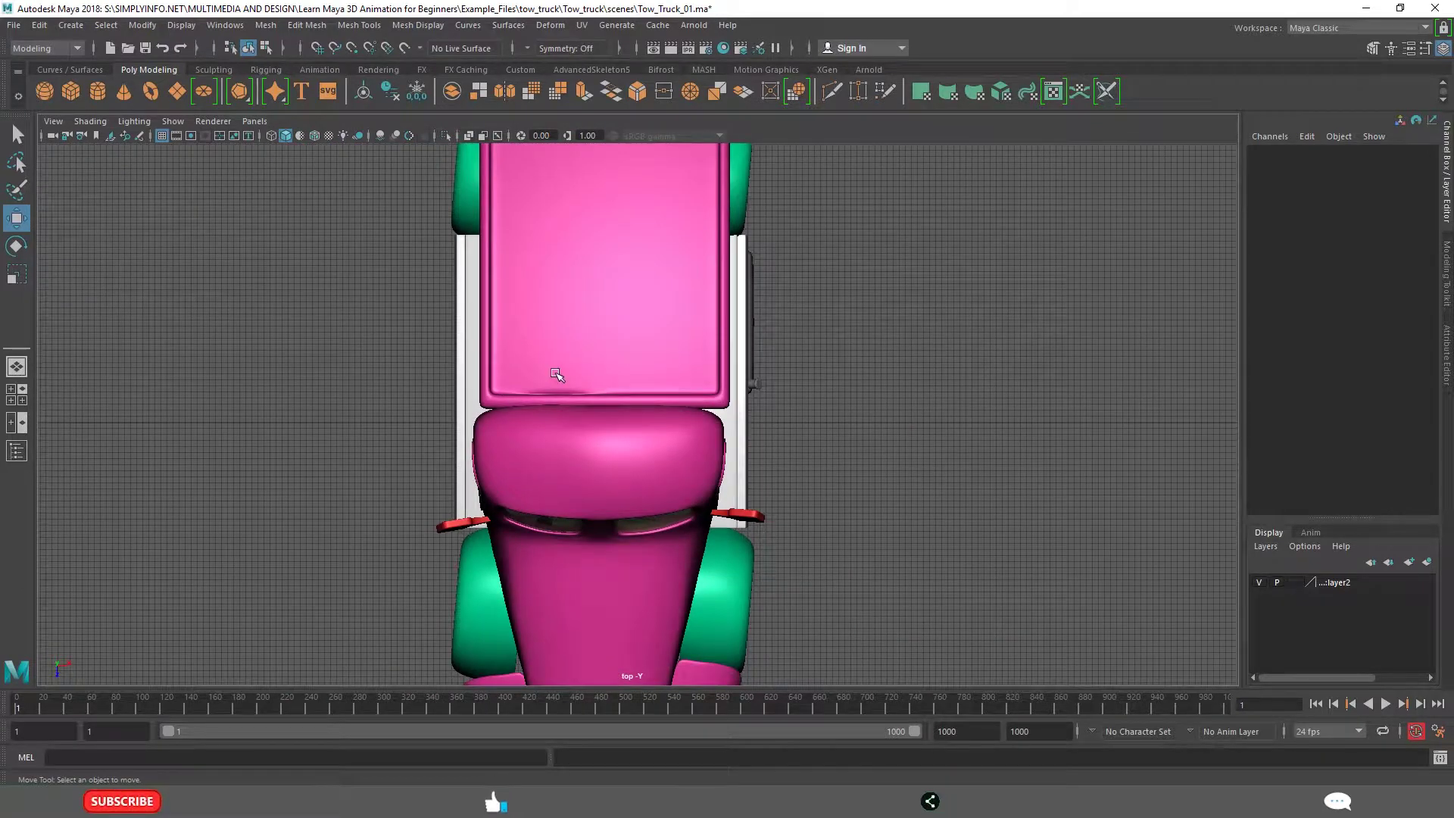
{"action": "scroll", "coordinate": [557, 375], "scroll_direction": "down", "scroll_amount": 5}
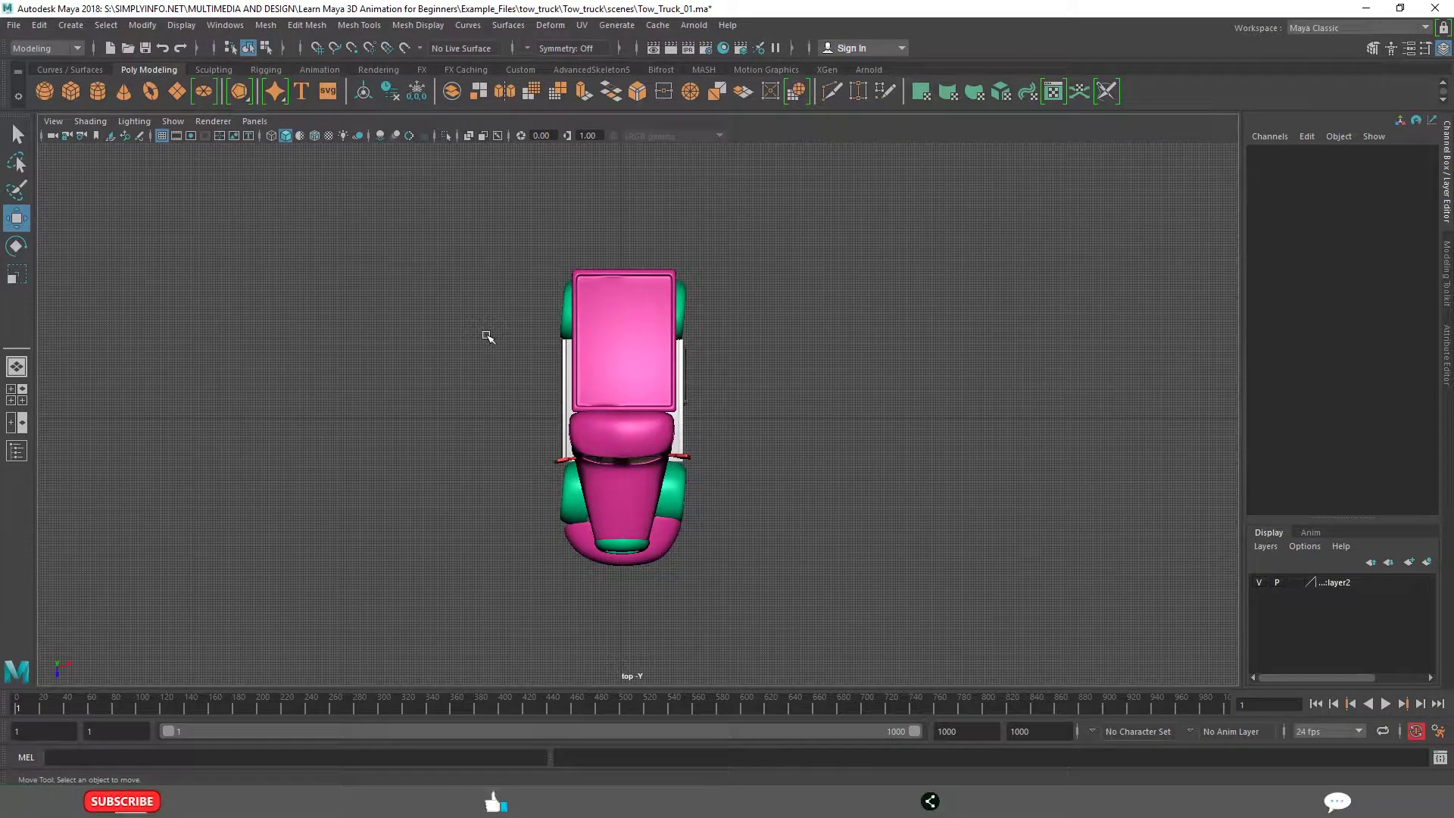
{"action": "key", "text": "space"}
{"action": "key", "text": "space"}
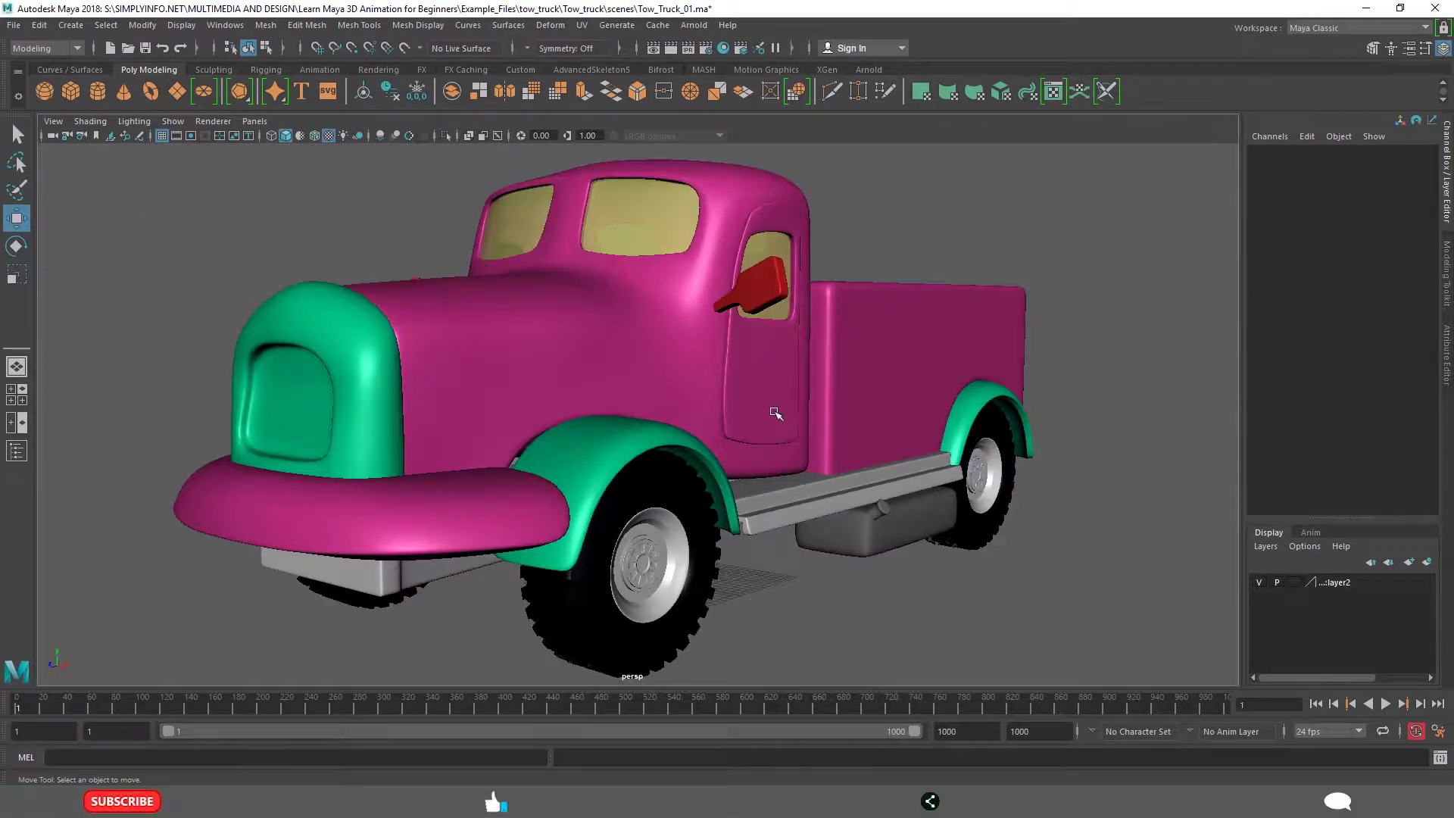